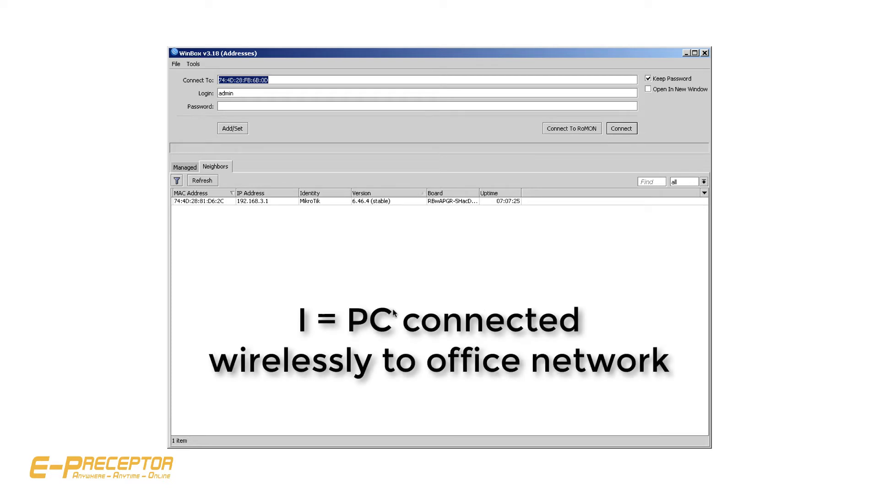
Turn off the computer's Wi-Fi and refresh the list of neighboring routers
click(622, 44)
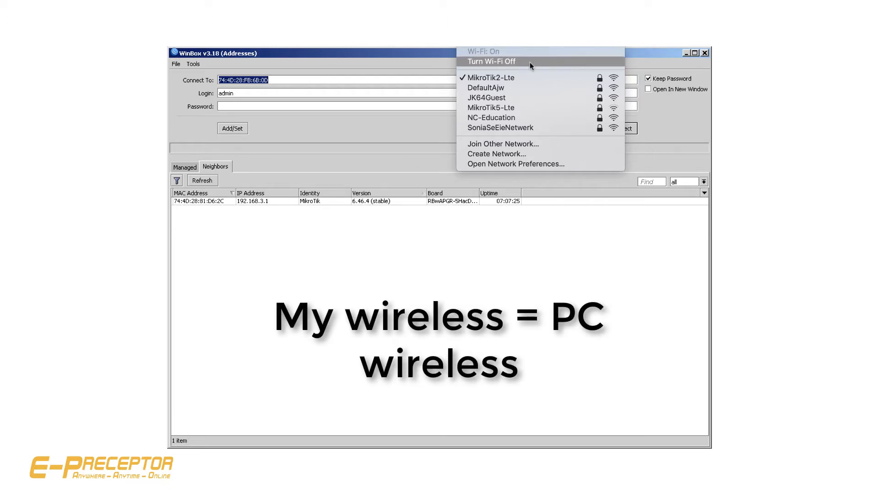
click(500, 63)
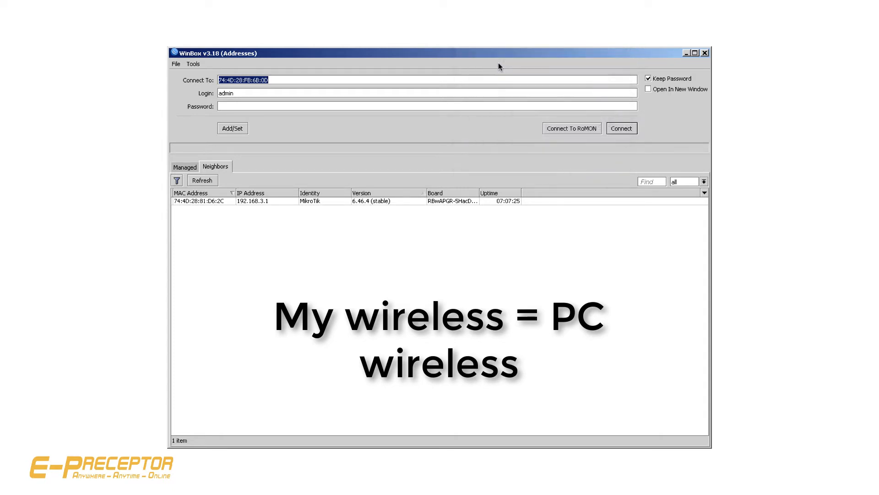
click(201, 181)
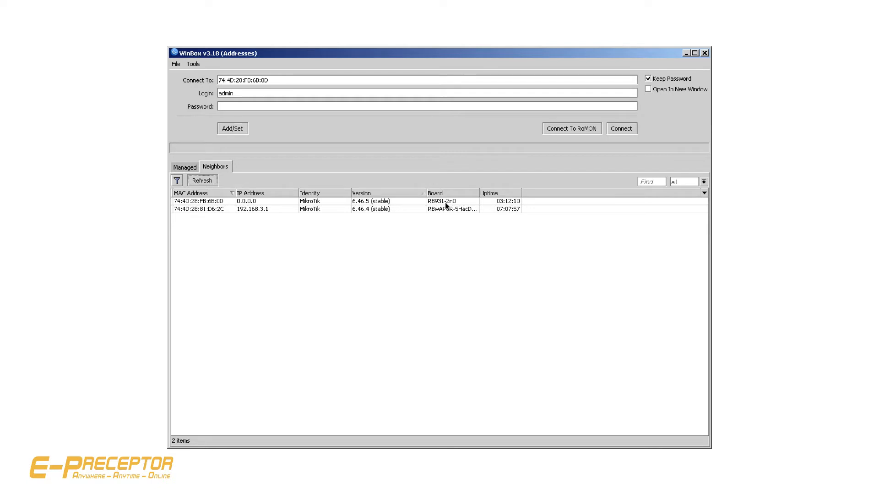
Connect to the RB931-2nD router by its MAC address as admin and turn the computer's Wi-Fi back on
click(205, 203)
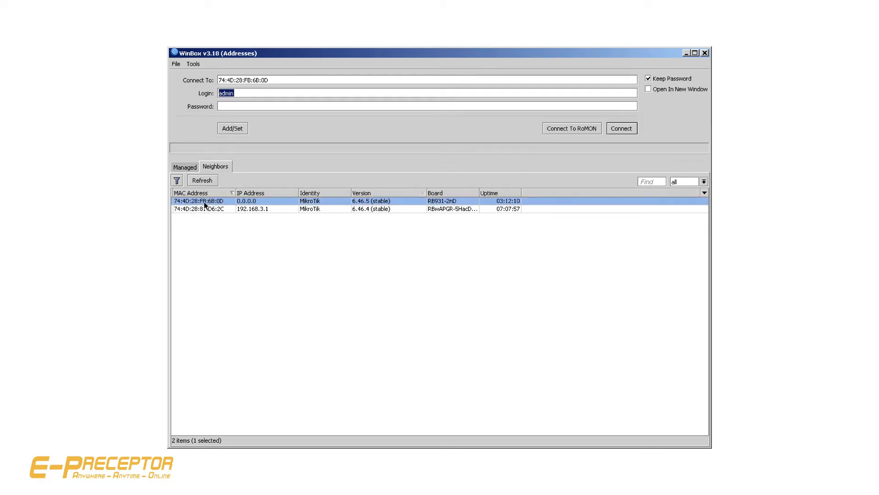
click(619, 129)
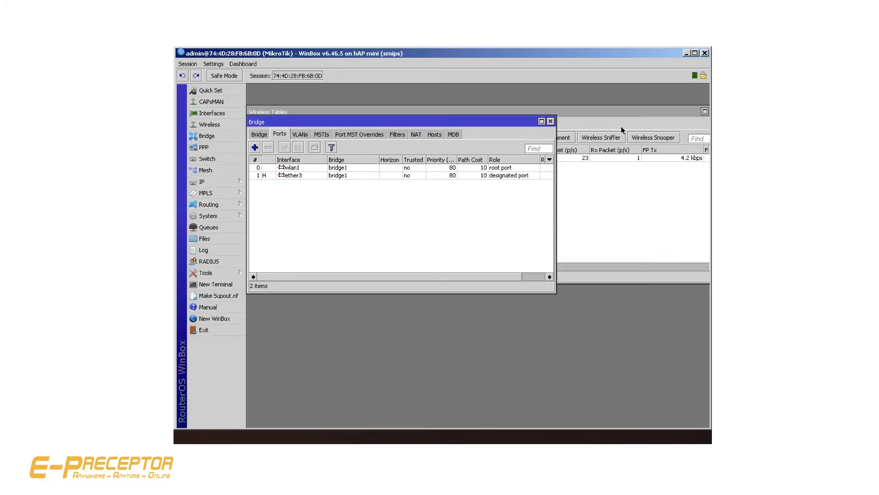
click(618, 43)
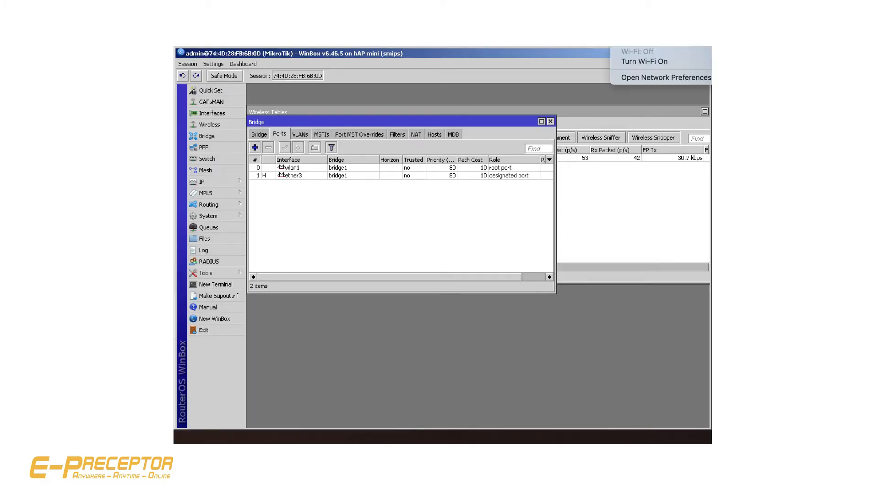
click(627, 62)
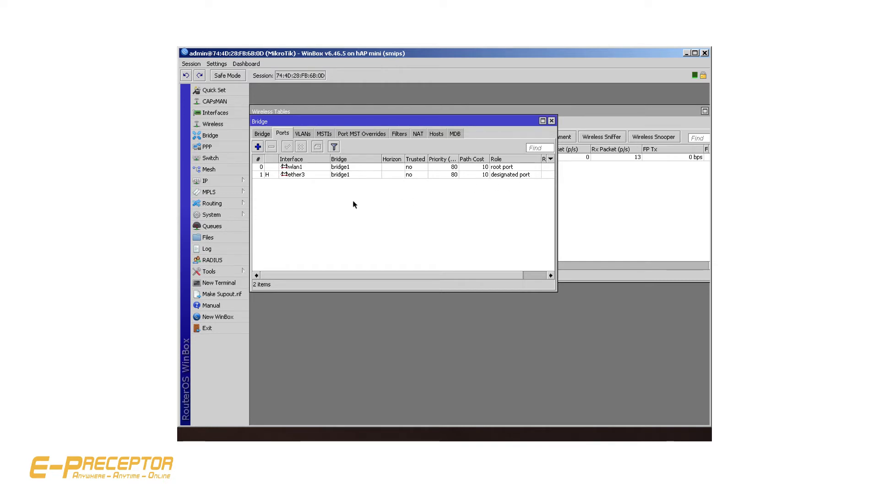
Reset the router's configuration with all reset options unchecked and confirm the reboot
mouse_move(220, 215)
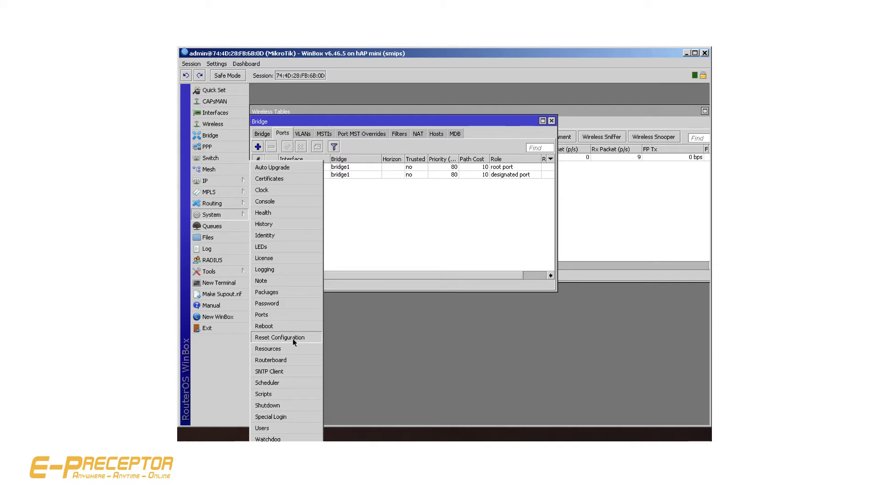
click(294, 339)
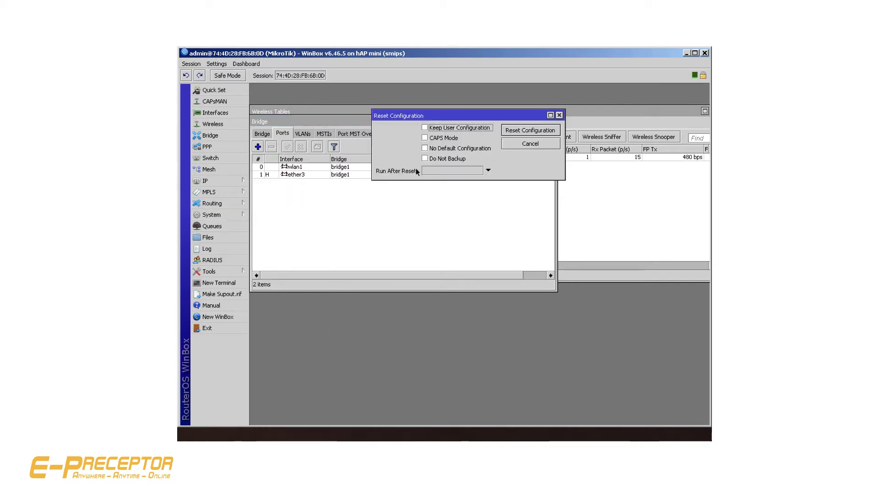
click(424, 148)
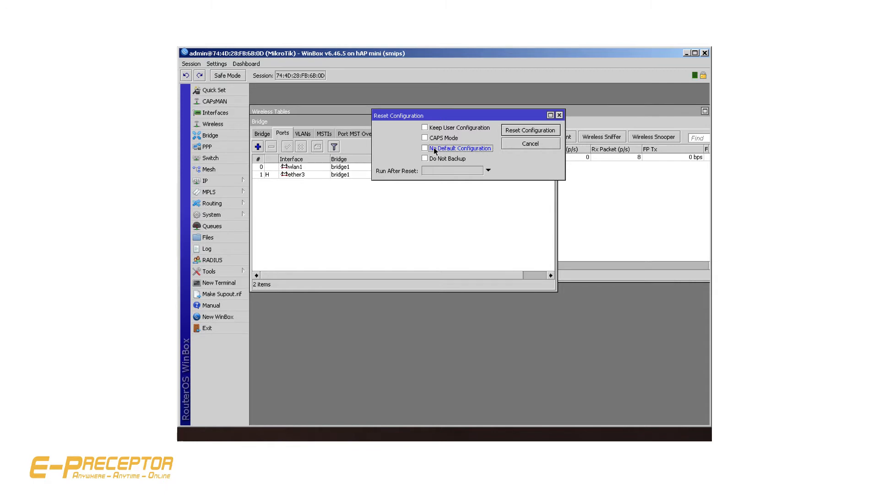
click(512, 131)
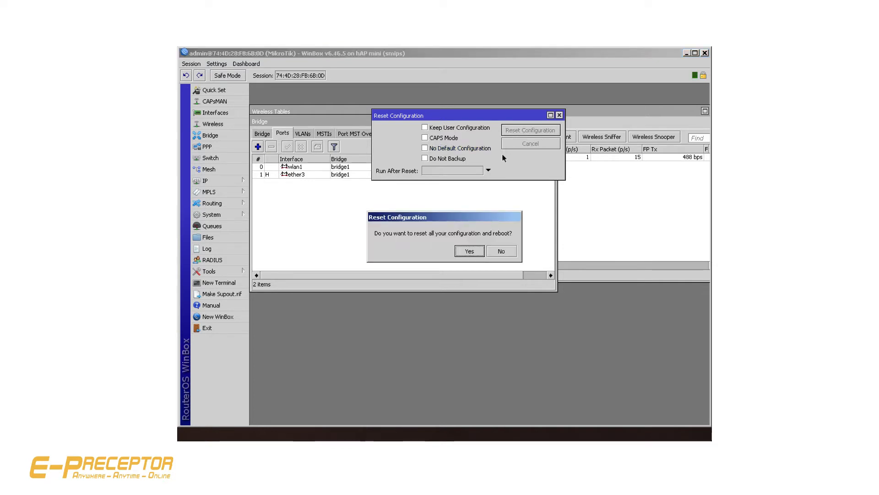
click(470, 252)
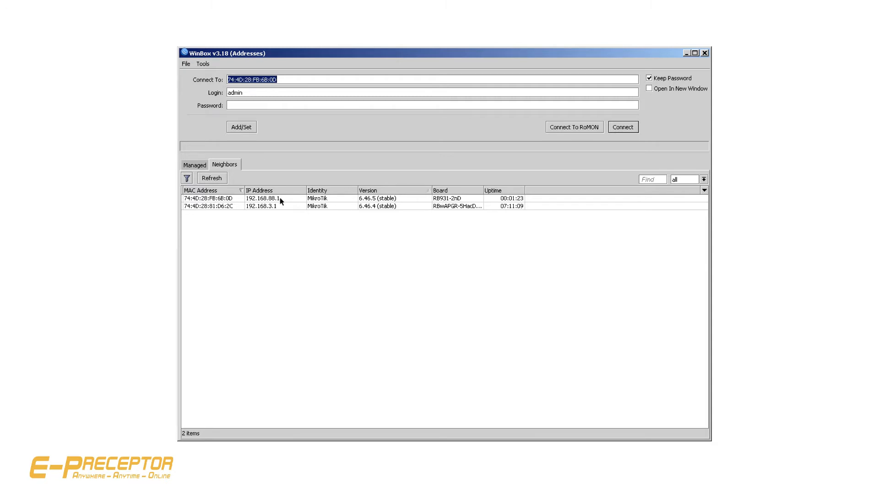
Turn the computer's Wi-Fi off and log back in to the RB931-2nD router by its MAC address as admin
click(216, 199)
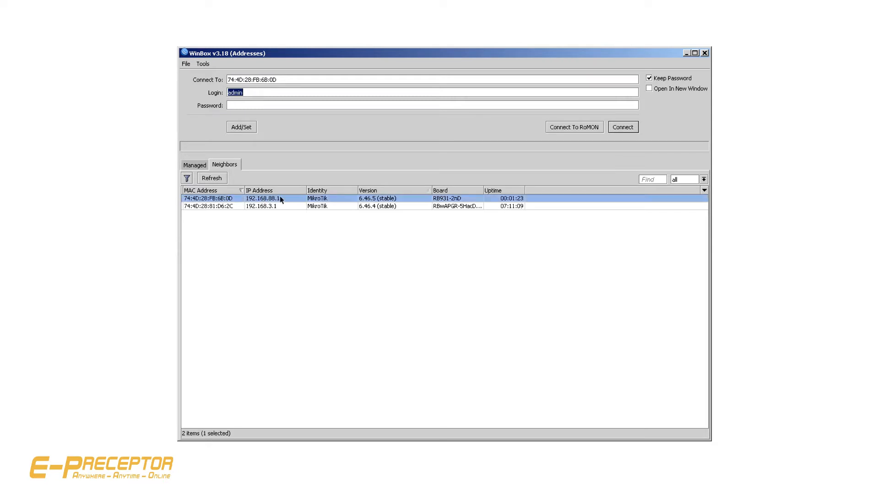
click(620, 129)
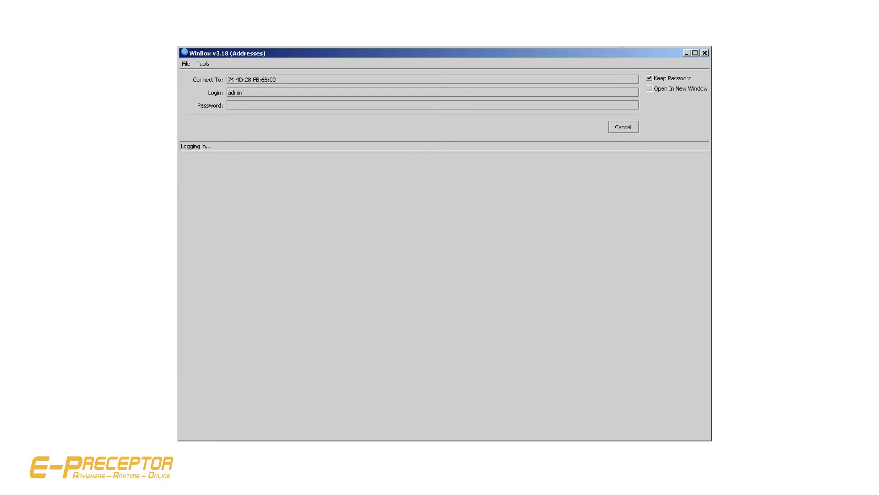
click(469, 40)
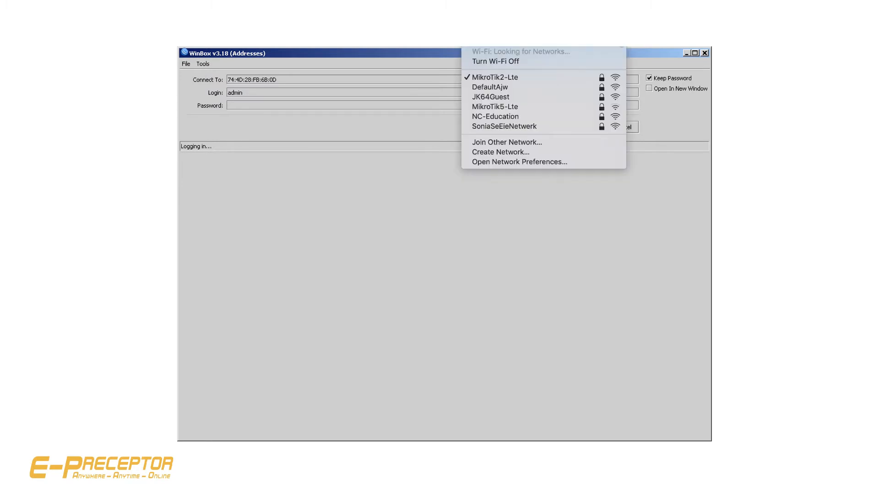
click(558, 62)
click(623, 131)
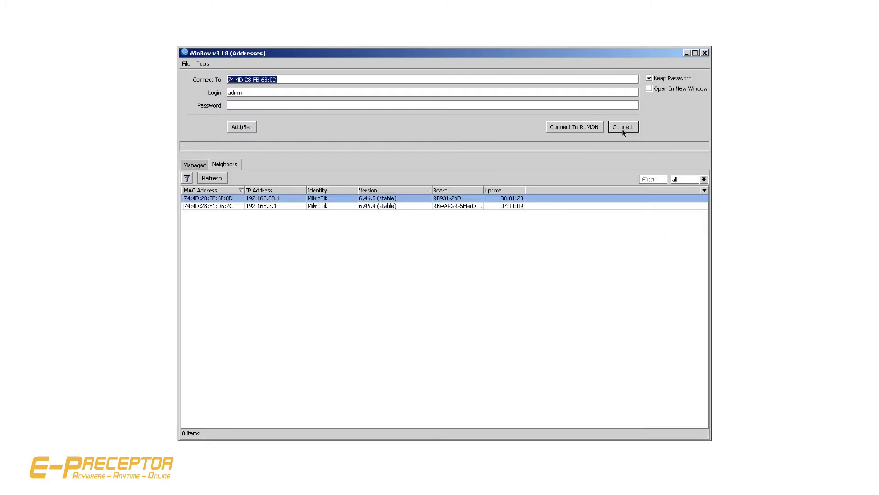
click(624, 128)
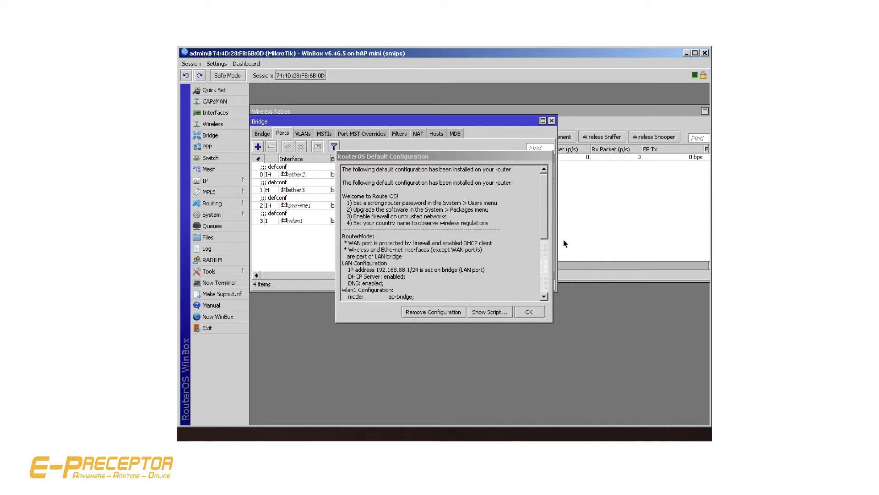
Remove the router's default configuration and reconnect to a workspace with all windows closed
click(420, 314)
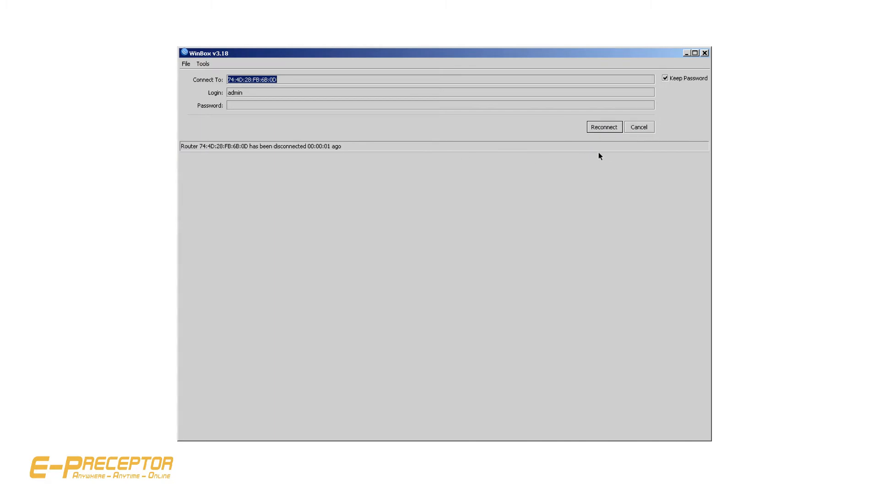
click(604, 128)
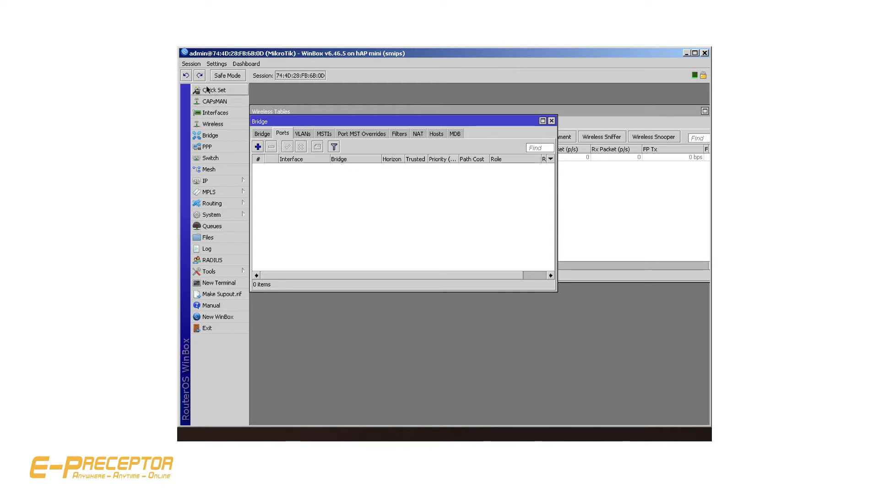
click(191, 66)
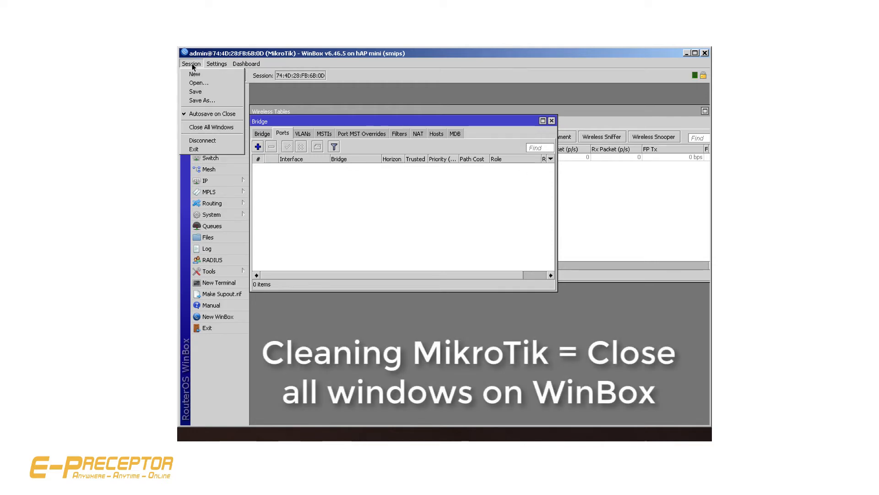
click(202, 128)
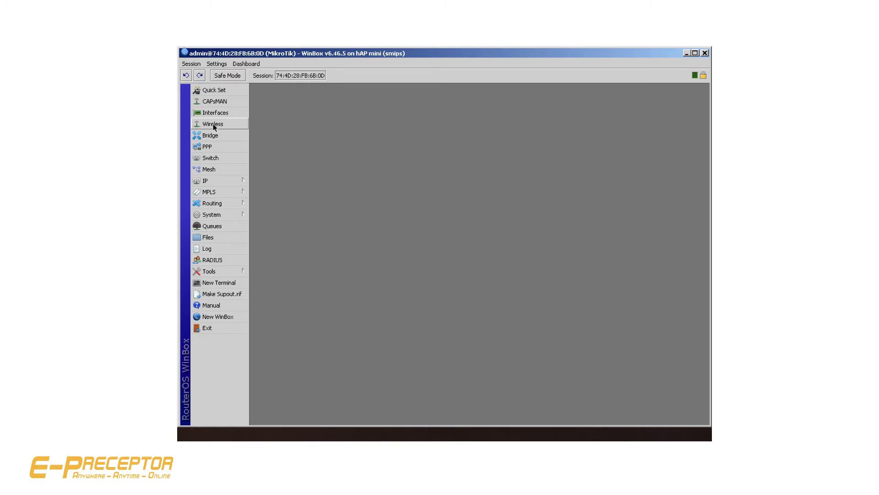
Enable the wlan1 interface in the wireless tables
click(213, 125)
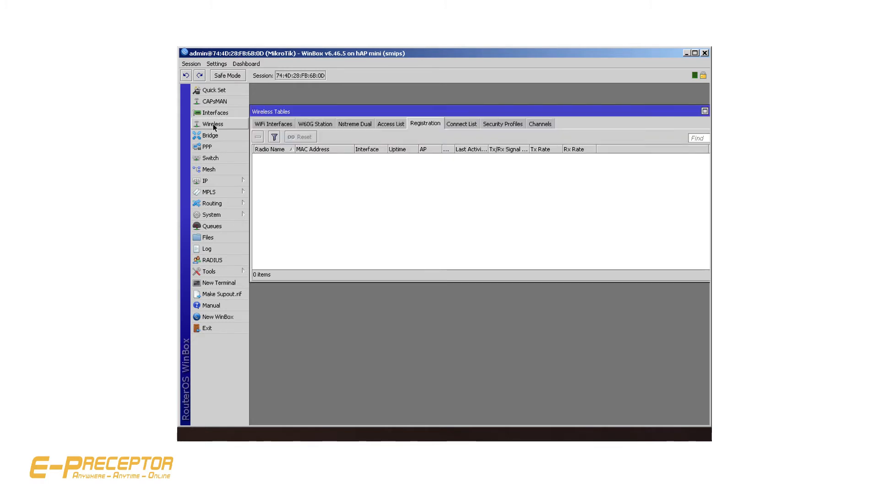
click(269, 124)
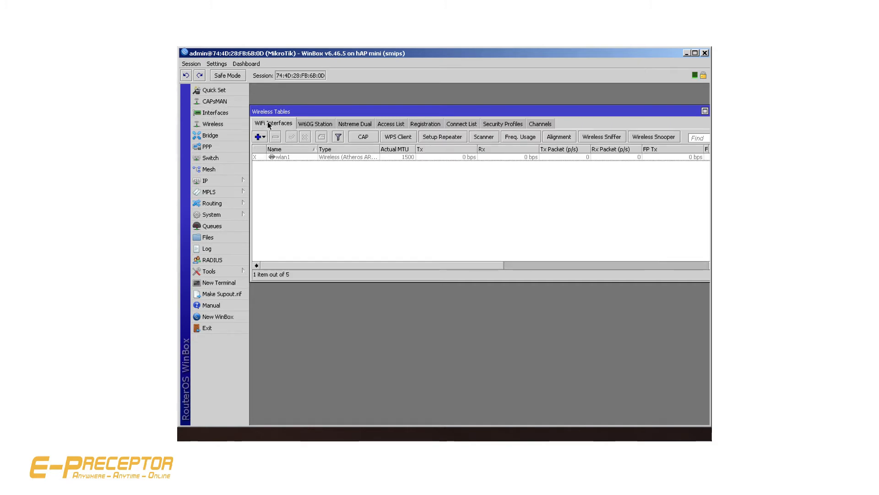
click(298, 158)
click(292, 138)
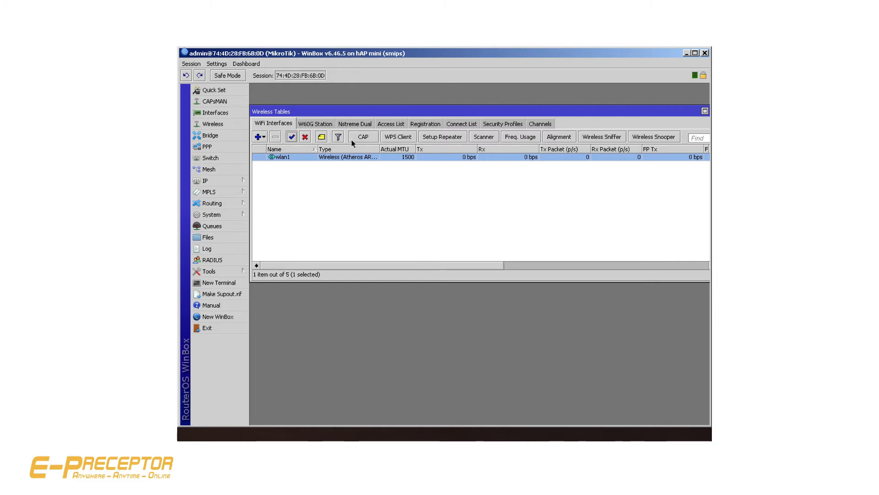
Add a new wireless security profile, entering its WPA and WPA2 pre-shared keys
click(498, 125)
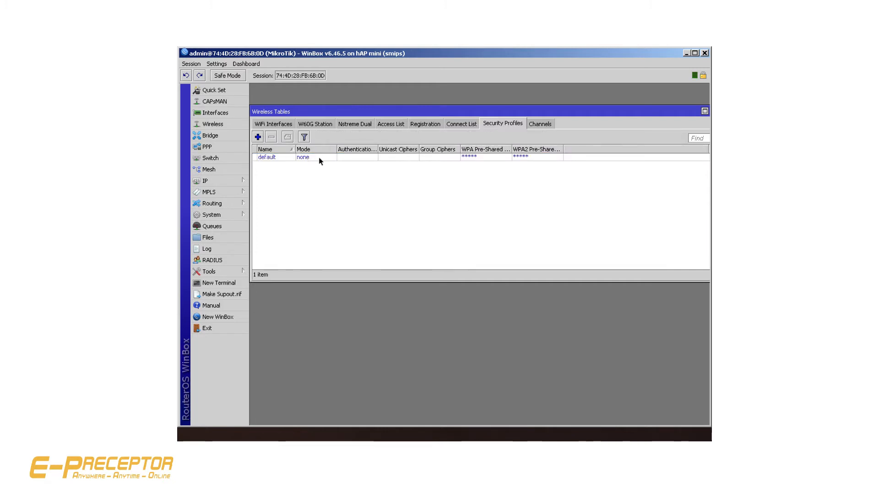
click(257, 137)
click(465, 254)
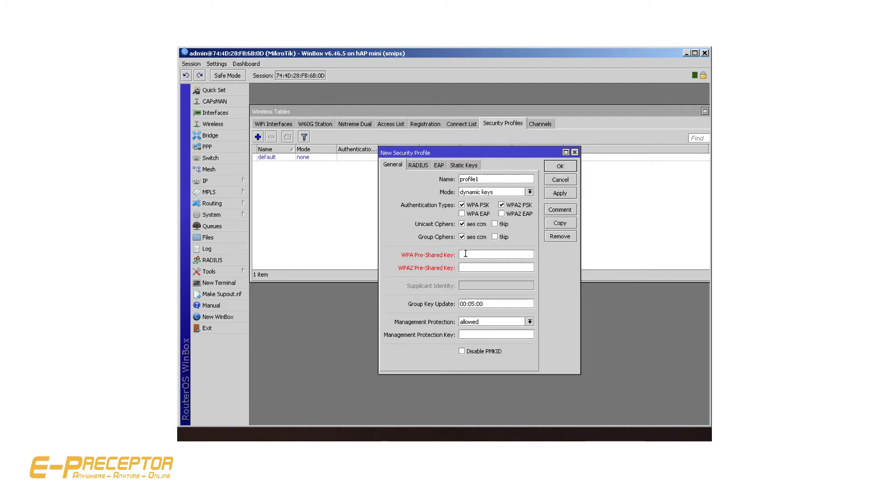
text(********)
text(*)
click(467, 267)
text(*******)
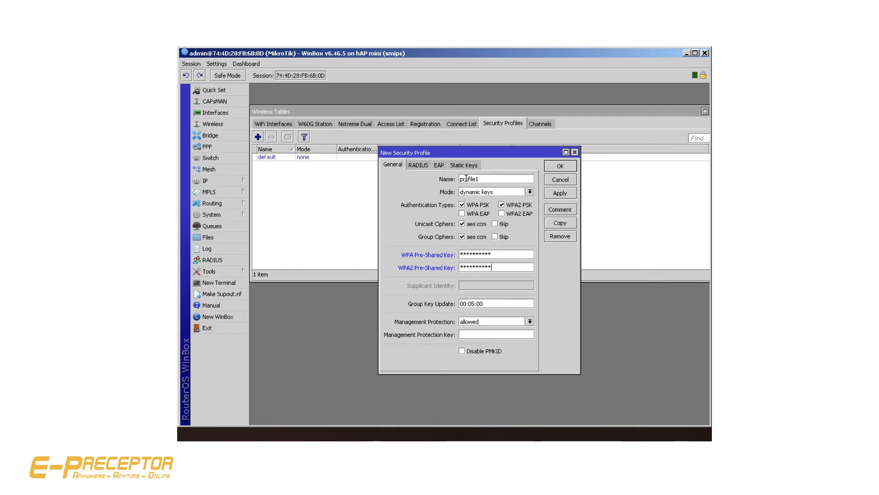
click(559, 192)
click(560, 166)
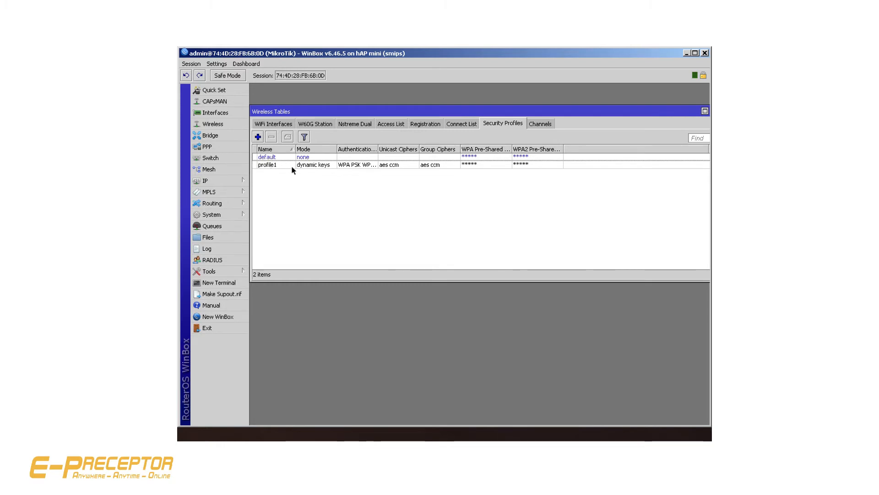
Assign the security profile profile1 to wlan1 in the advanced wireless settings and apply it
click(279, 125)
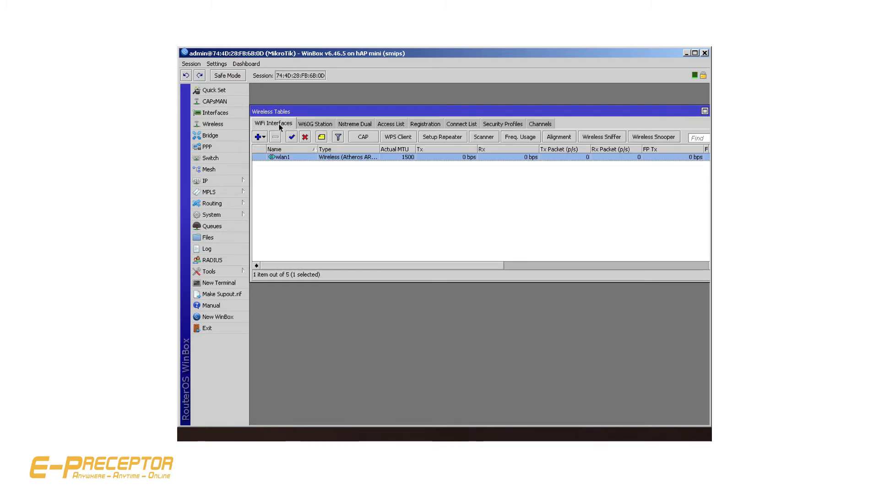
double_click(294, 157)
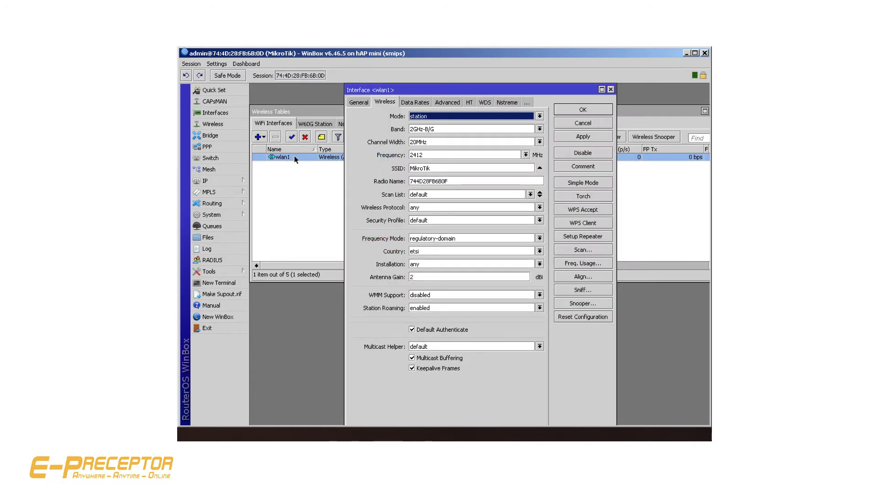
click(580, 183)
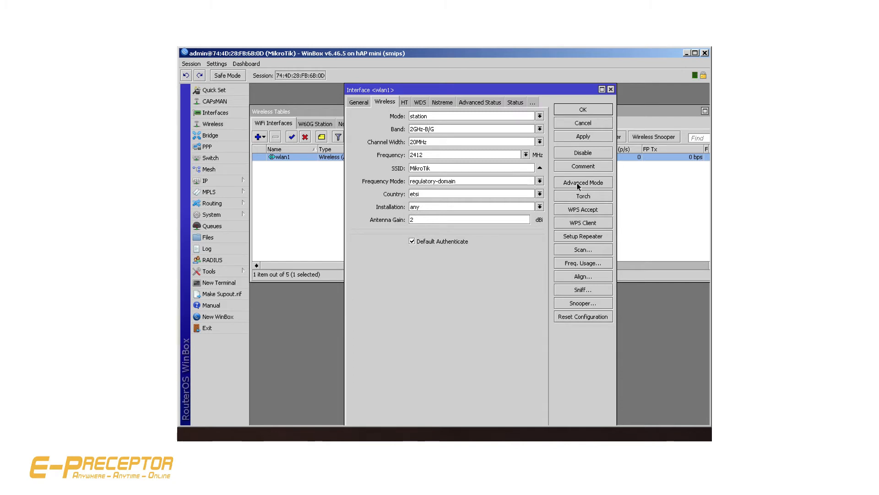
click(577, 183)
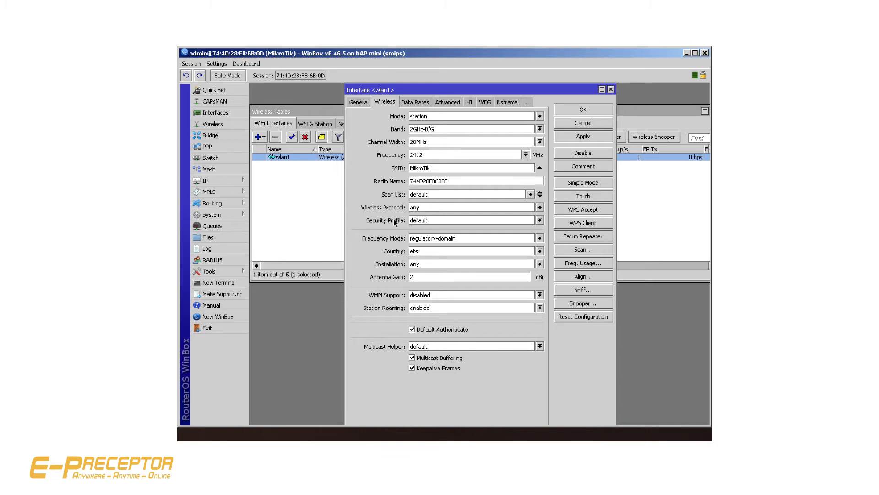
click(434, 220)
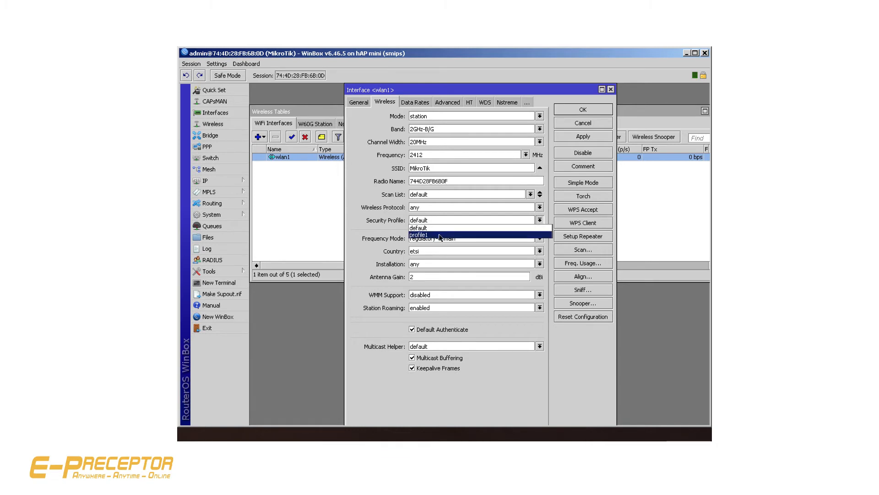
click(440, 235)
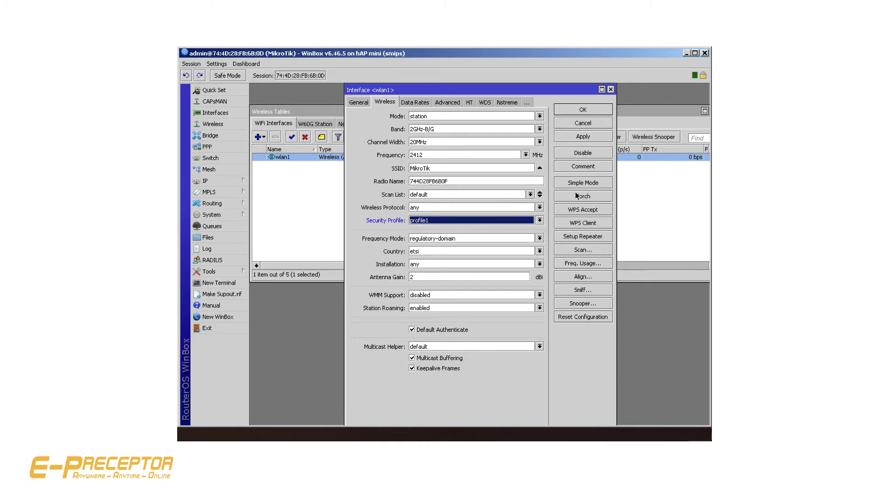
click(584, 136)
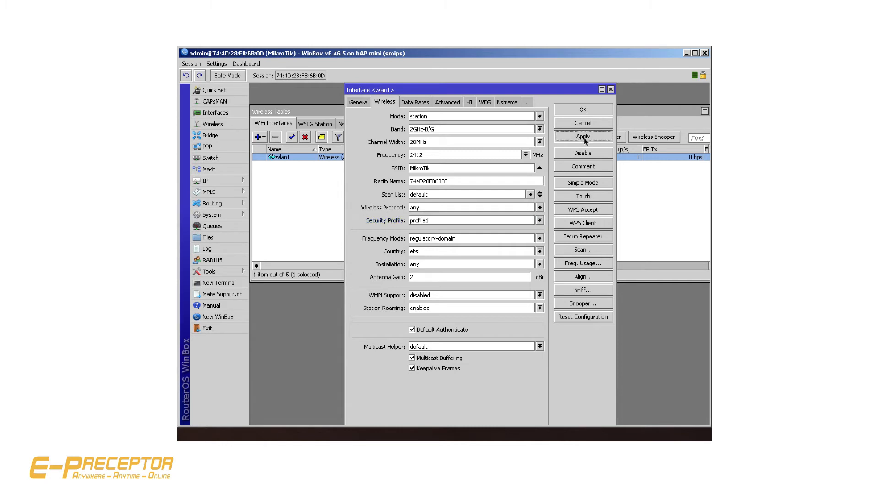
Scan for networks on wlan1, connect it to MikroTik2-Lte, and return the interface settings to simple mode before closing them
click(584, 111)
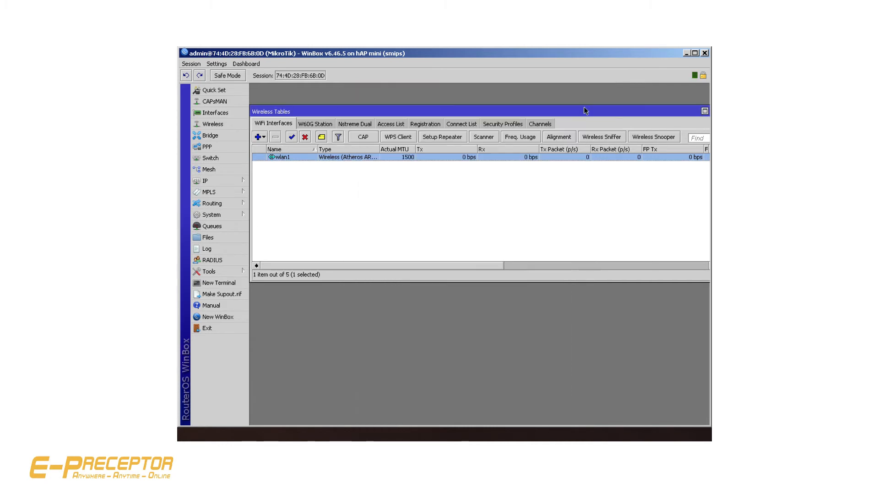
double_click(282, 157)
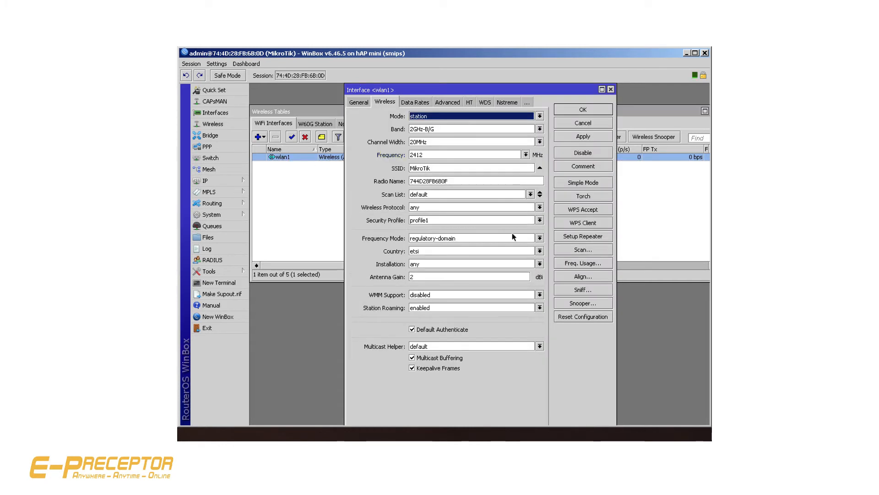
click(576, 250)
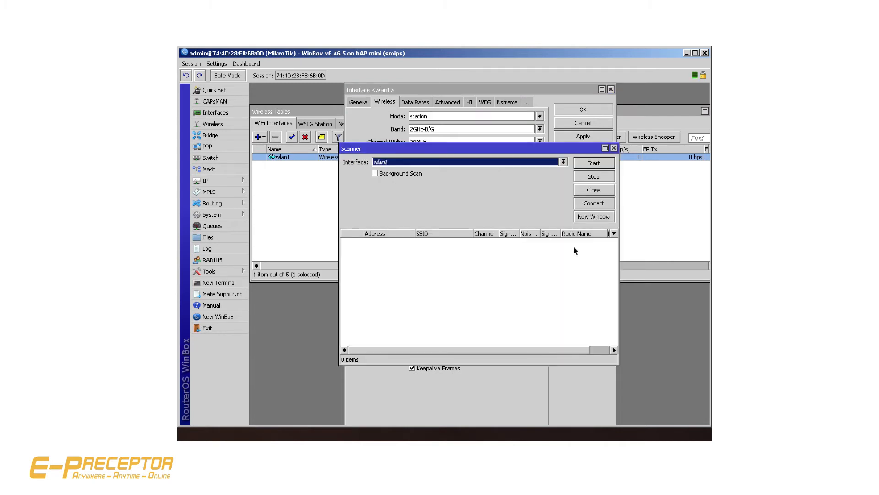
click(591, 163)
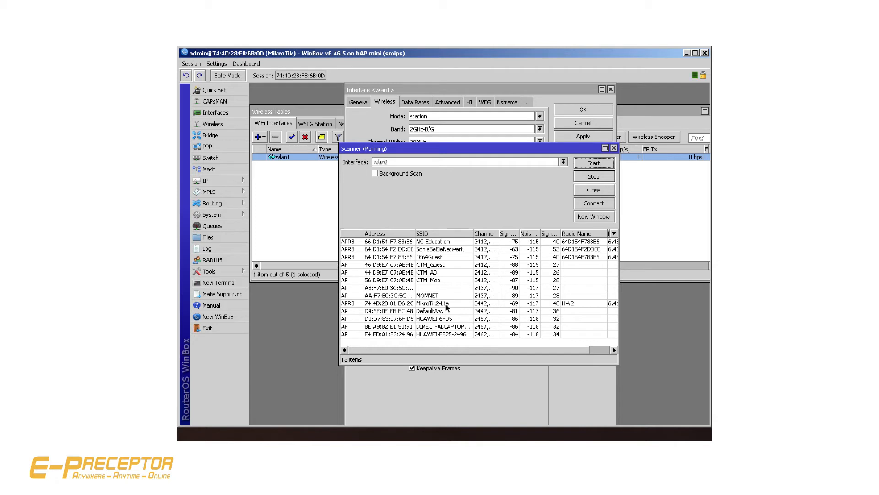
click(446, 304)
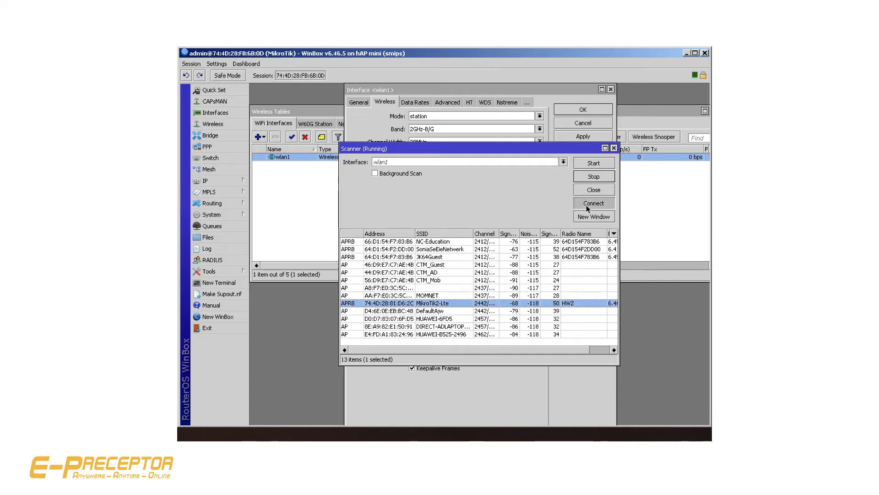
click(587, 204)
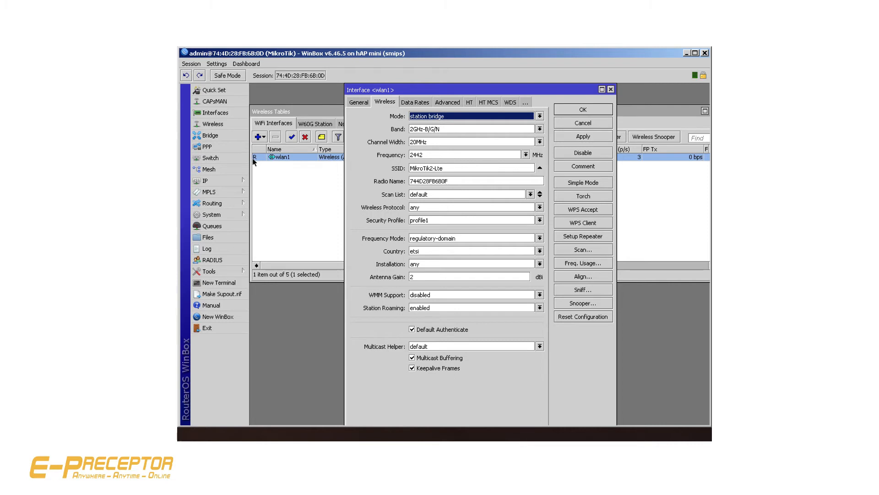
click(581, 183)
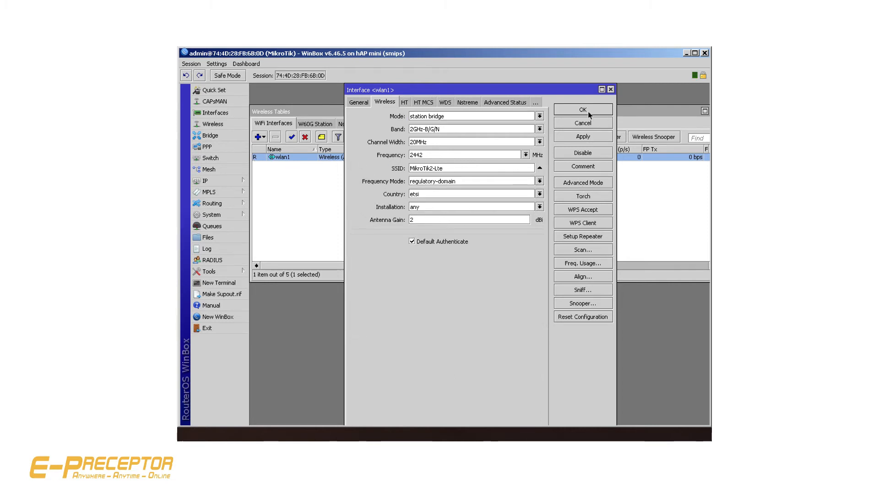
click(611, 90)
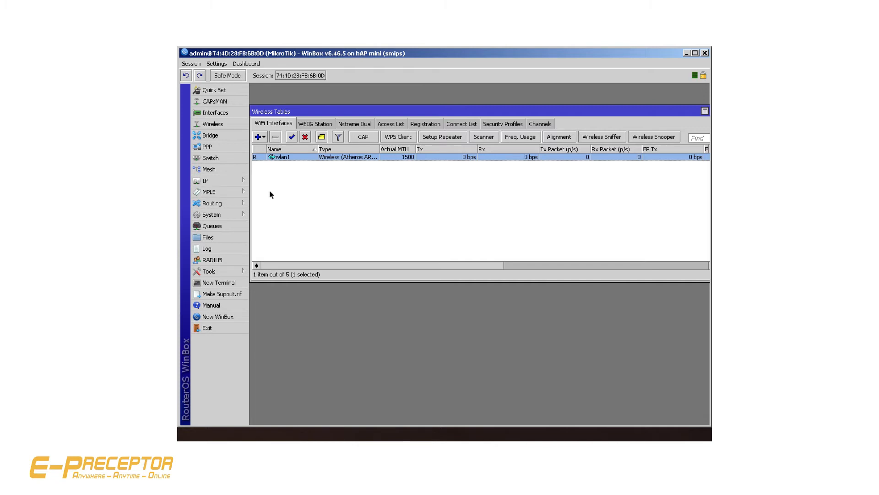
Create a new bridge interface with the default settings
click(211, 135)
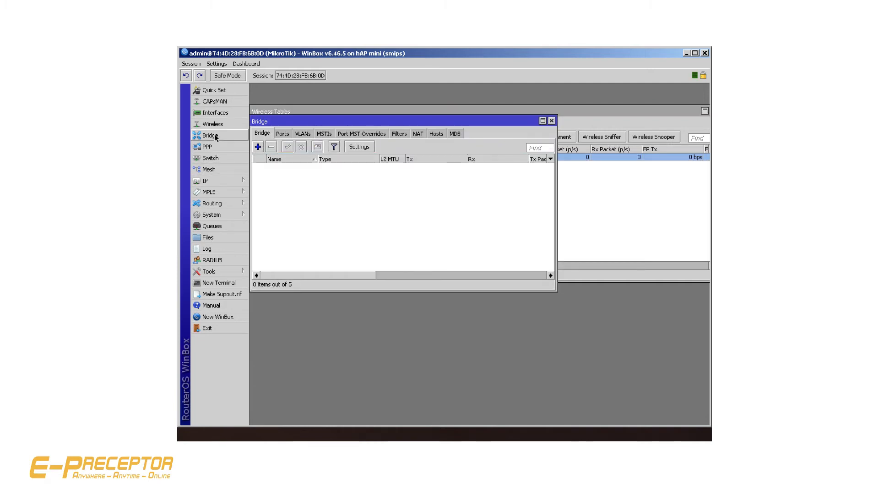
click(258, 146)
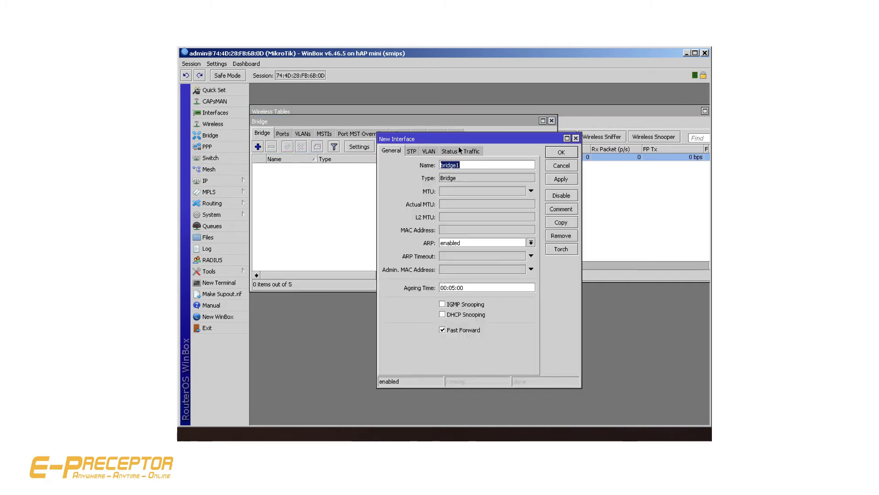
click(561, 179)
click(561, 152)
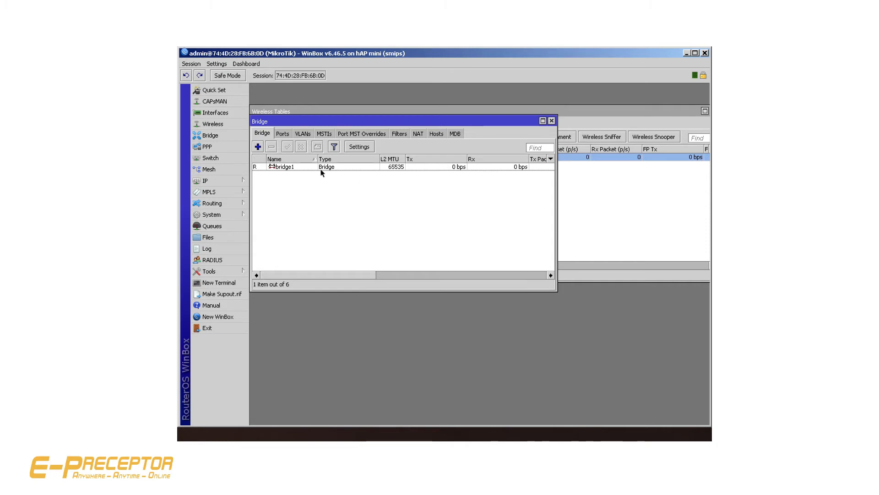
Add wlan1 as a port of bridge1
click(282, 134)
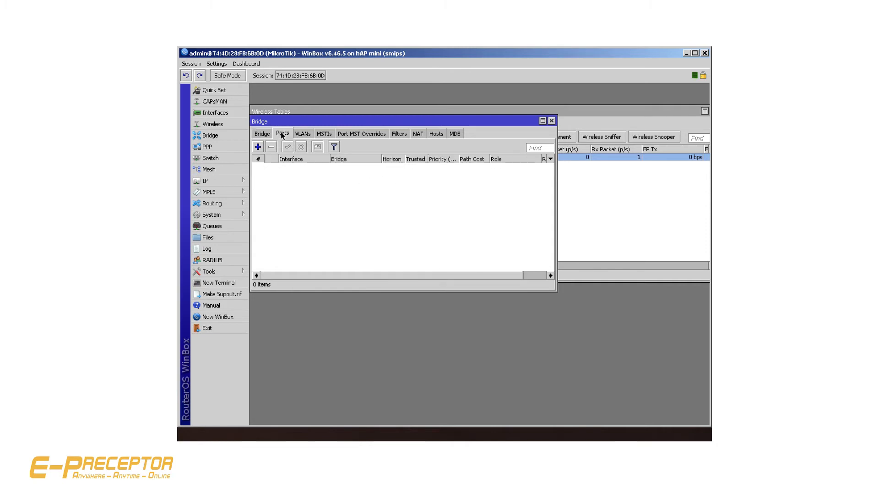
click(258, 146)
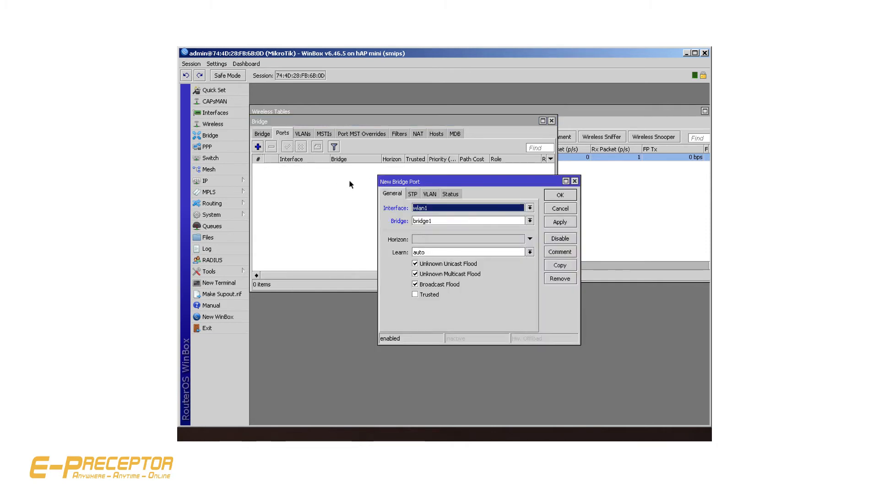
click(557, 220)
click(560, 195)
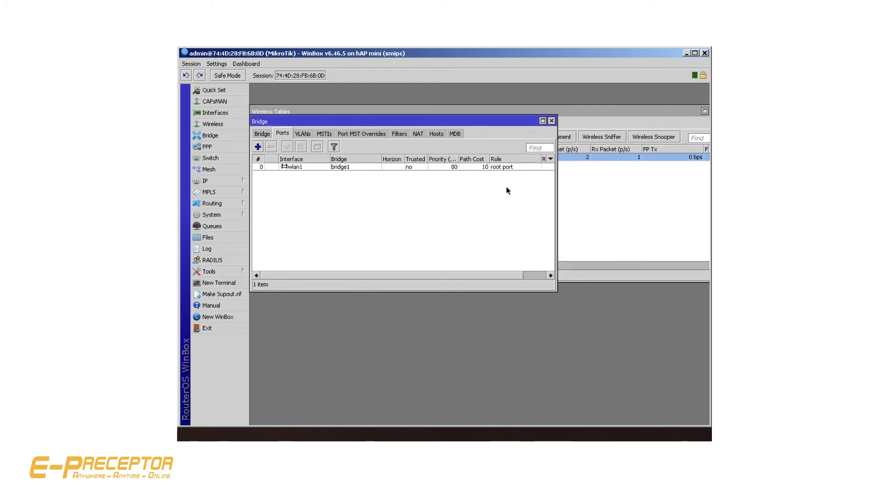
Add ether3 as a port of bridge1 and reconnect to the router
click(258, 146)
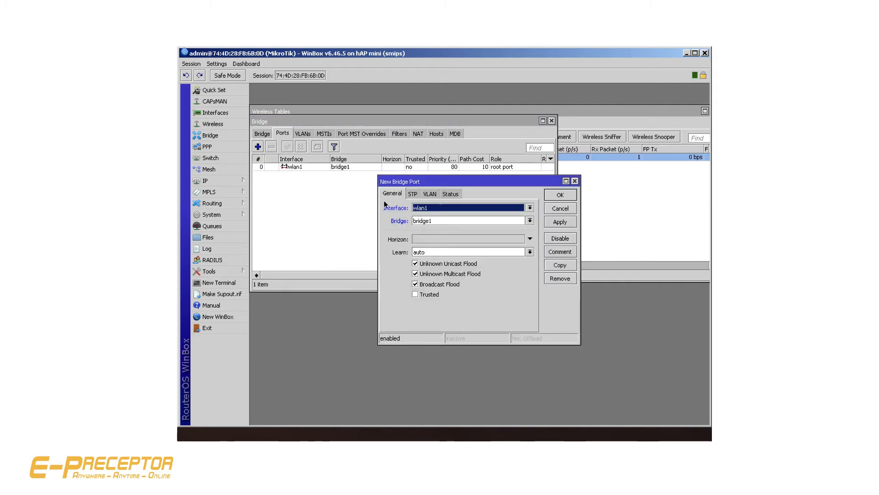
click(435, 209)
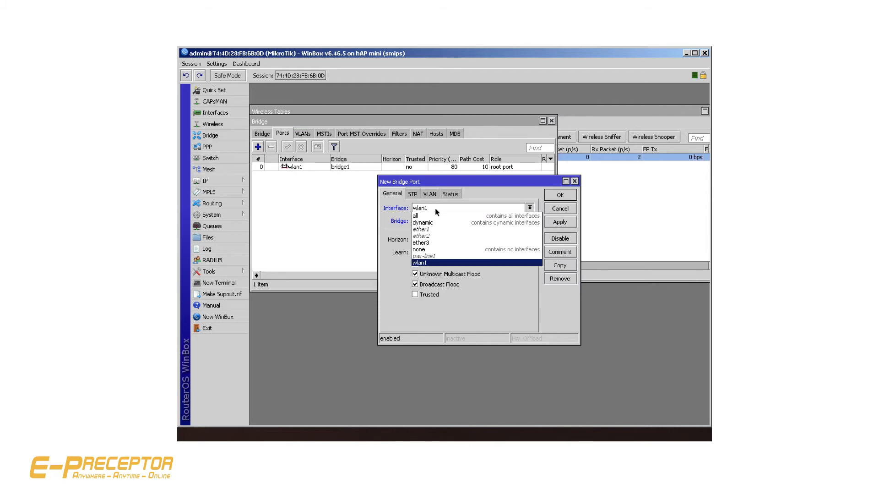
click(437, 243)
click(560, 224)
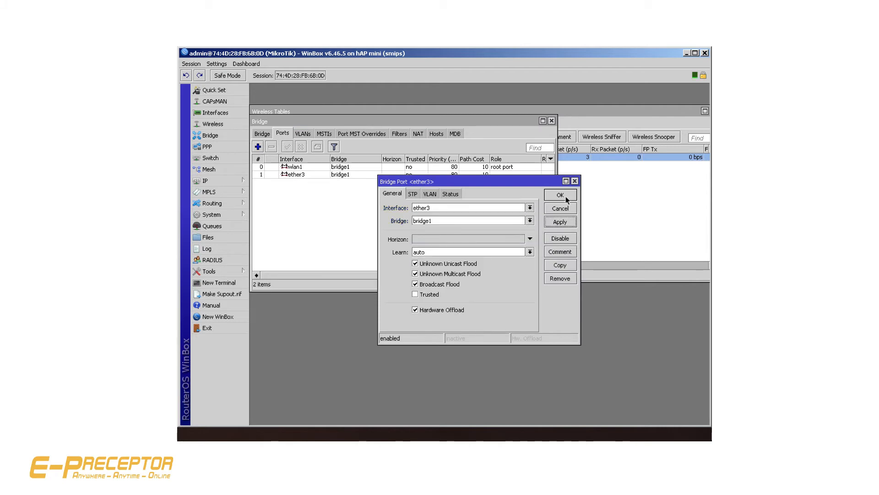
click(565, 191)
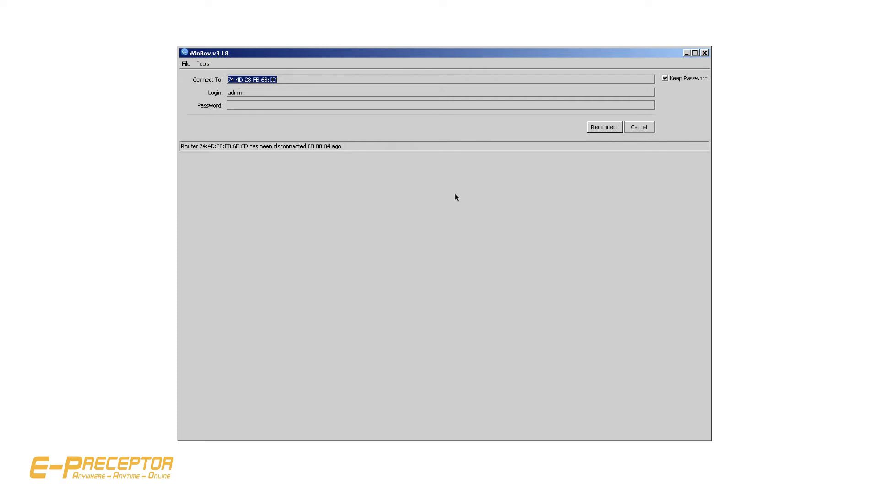
click(604, 127)
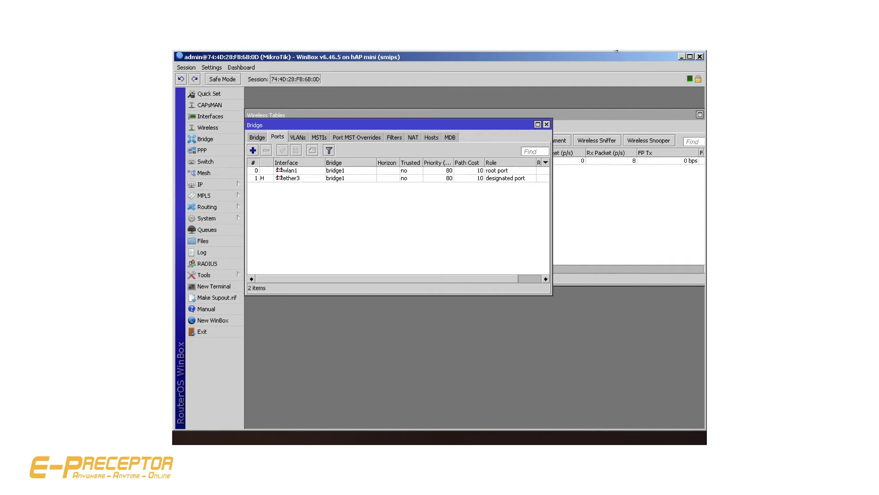
Turn off the computer's Wi-Fi and check the Ethernet adapter's IP settings in System Preferences
click(616, 50)
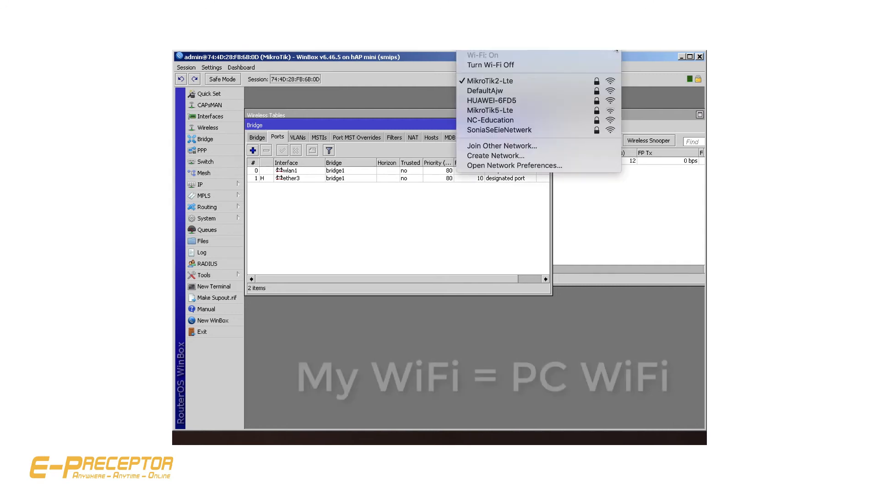
click(523, 65)
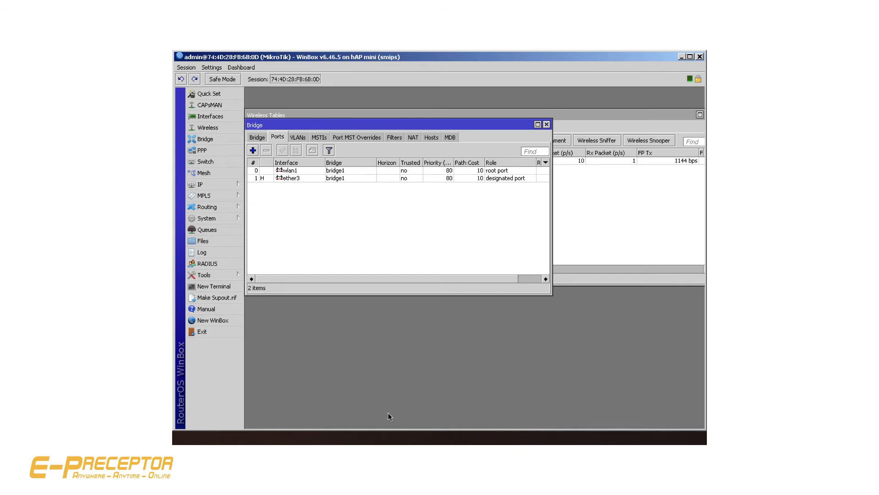
mouse_move(368, 442)
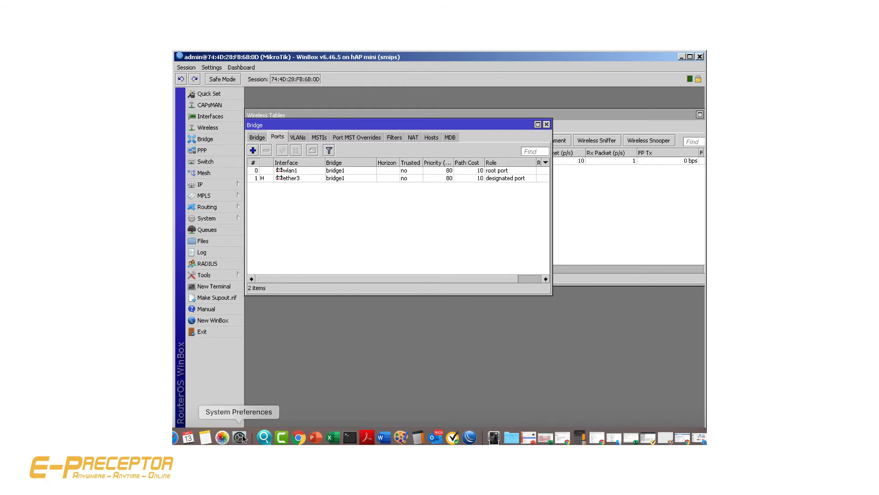
click(240, 437)
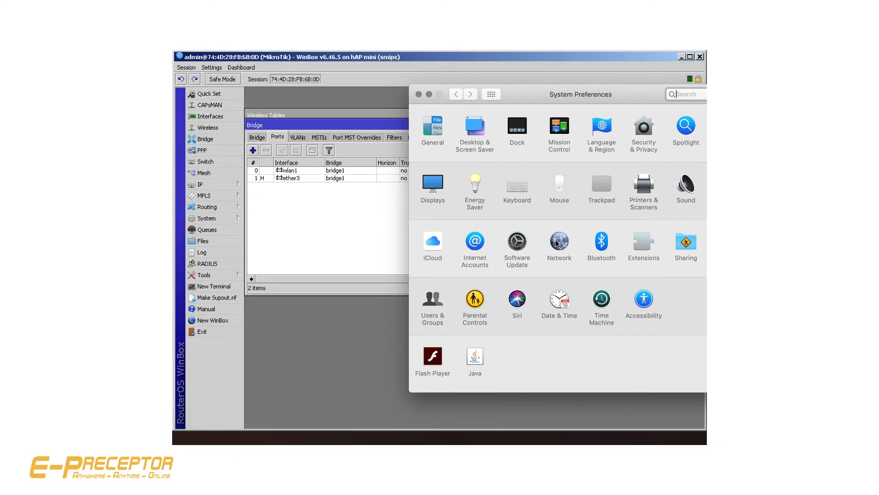
click(556, 242)
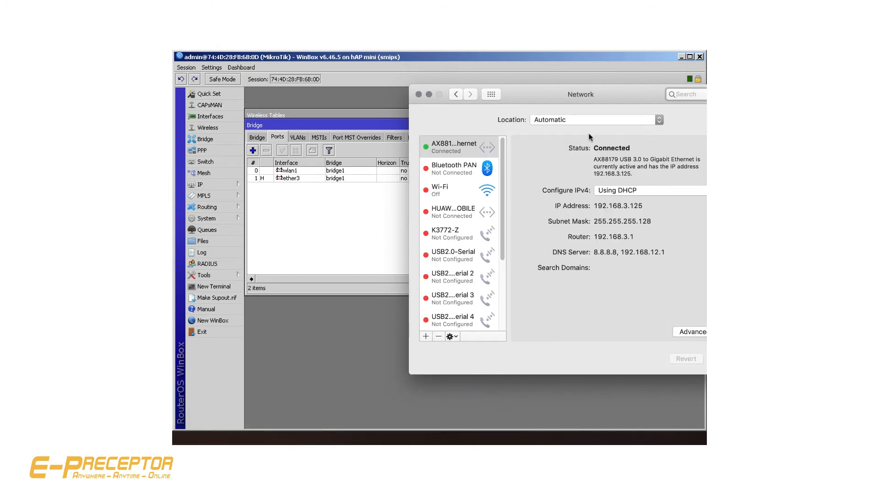
drag(618, 93, 498, 93)
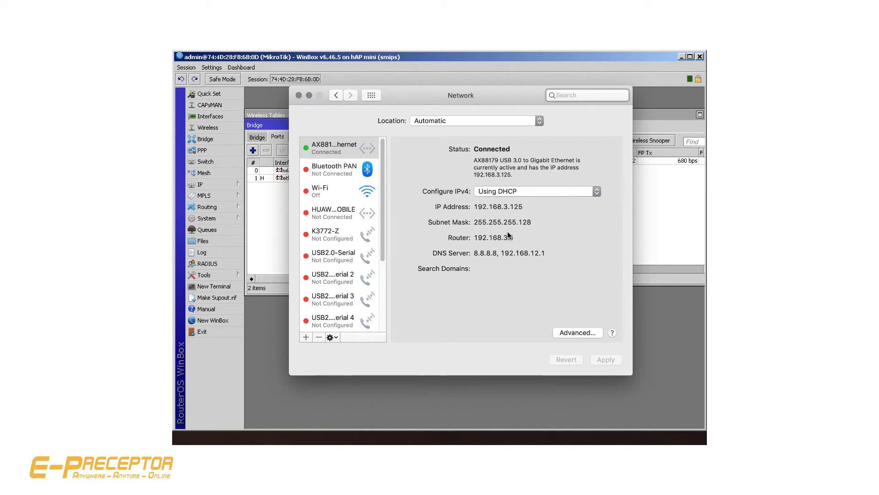
click(309, 95)
Switch to Safari and open the MikroTik website from the frequently visited sites to test the internet connection
mouse_move(327, 437)
click(172, 438)
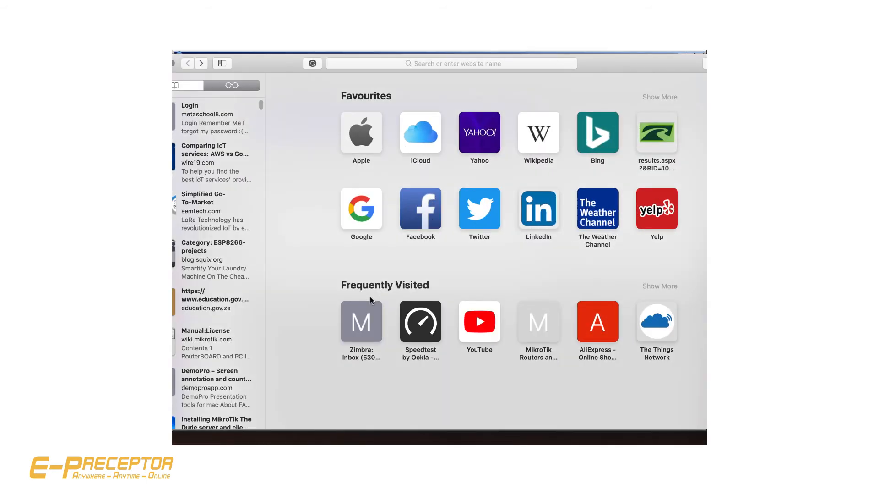
click(536, 320)
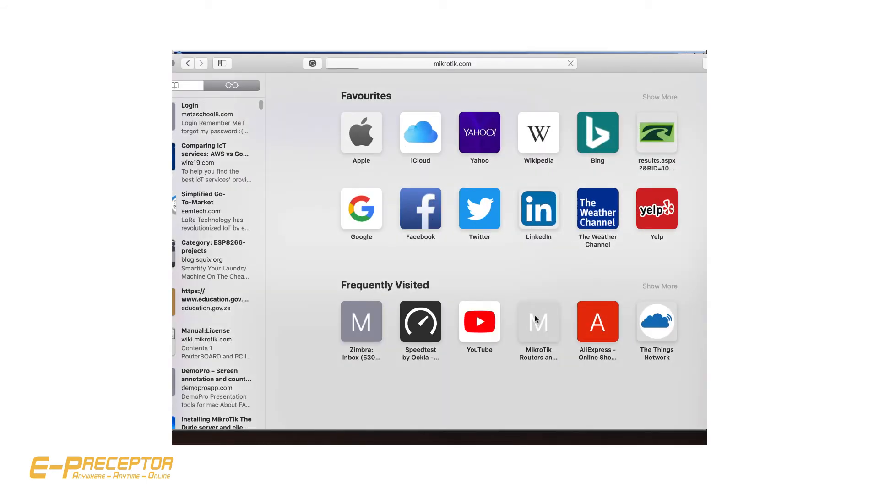
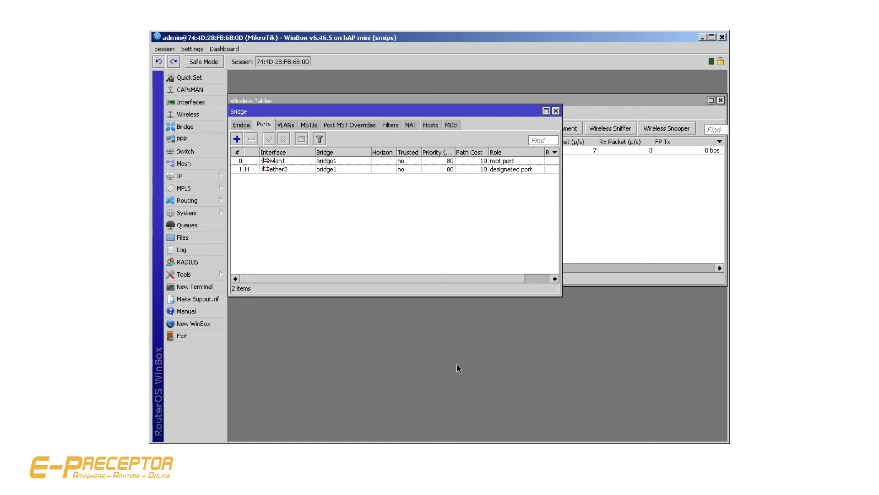
Reset the router's configuration with the No Default Configuration option and confirm the reboot
click(188, 215)
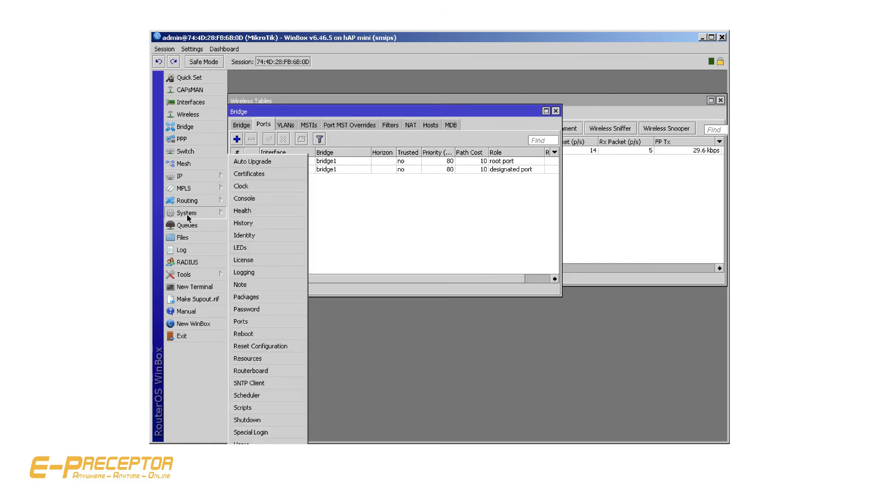
click(280, 346)
click(418, 142)
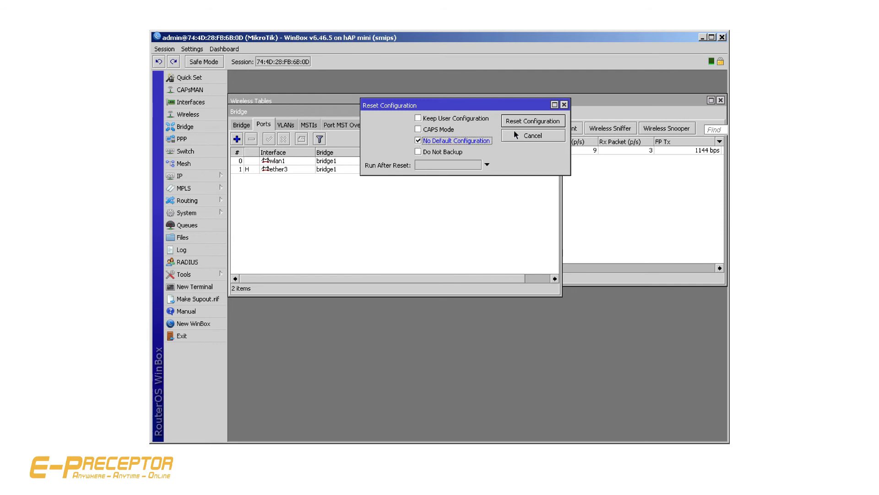
click(531, 124)
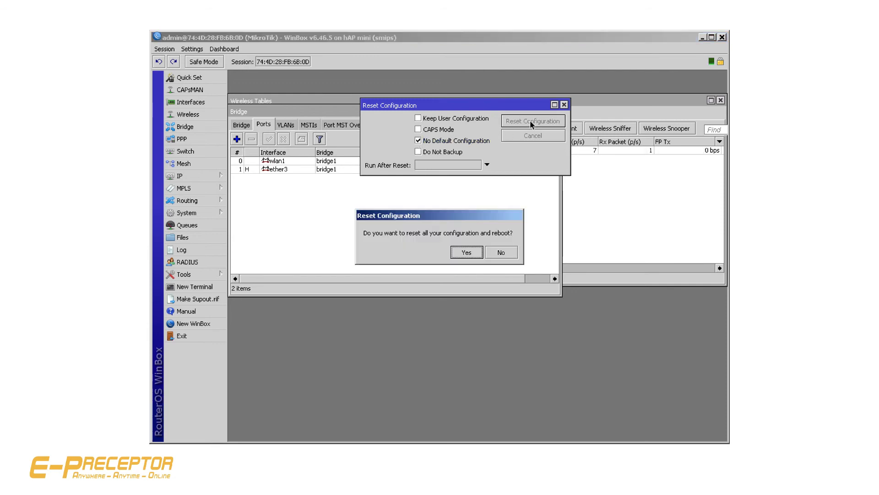
click(467, 253)
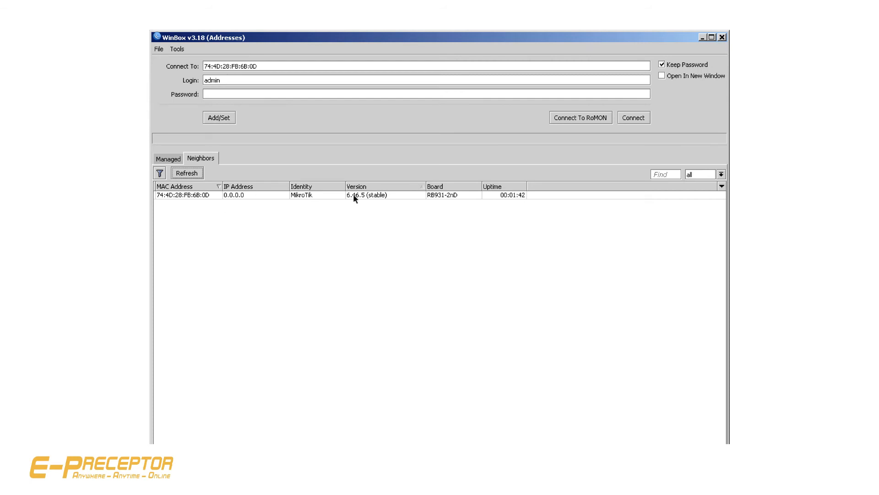
Reconnect to the rebooted router as admin through its MAC address 74:4D:28:FB:6B:0D, retrying the login
click(191, 196)
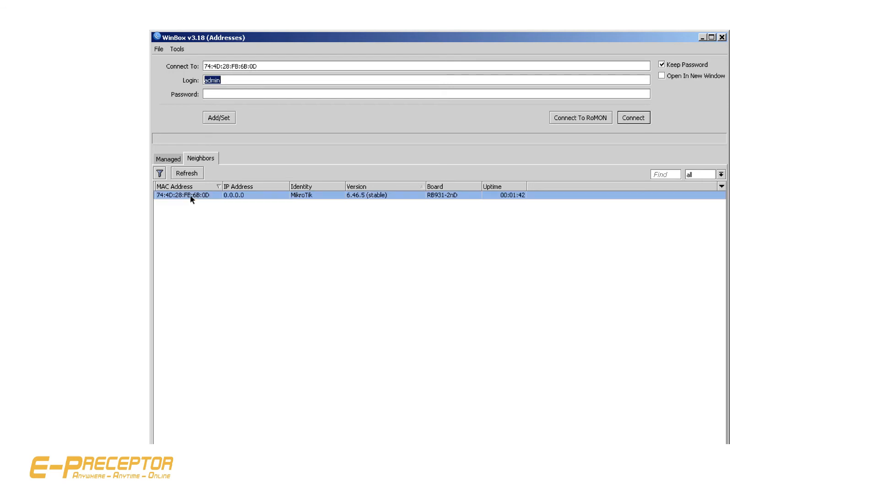
click(634, 118)
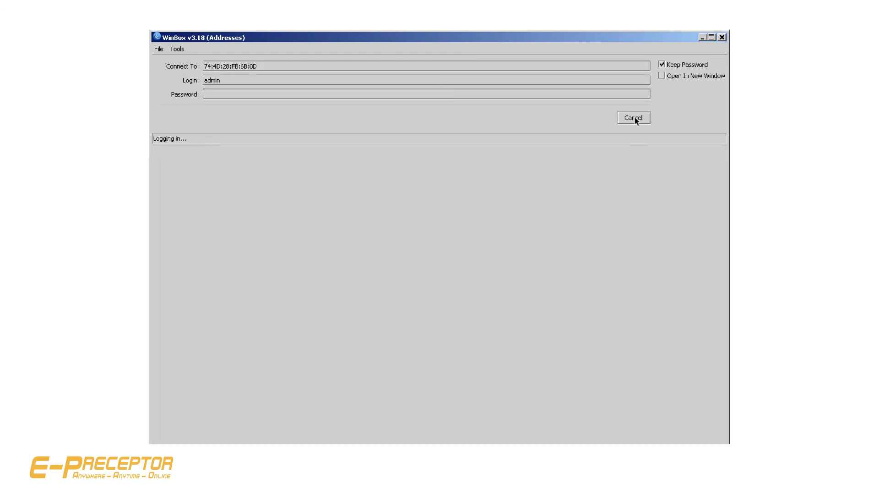
click(634, 117)
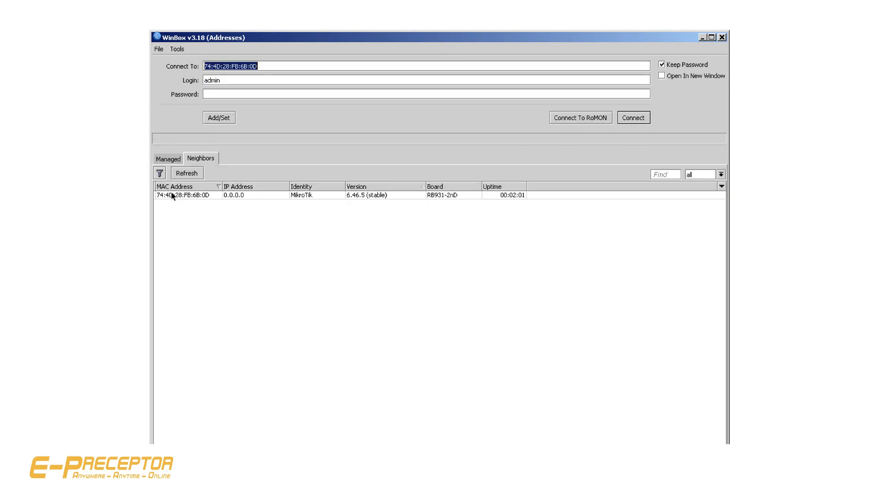
click(173, 195)
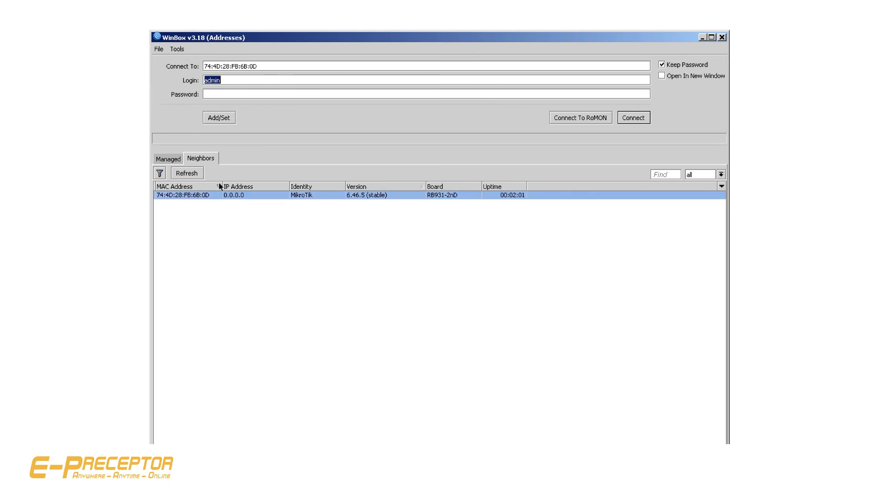
click(634, 118)
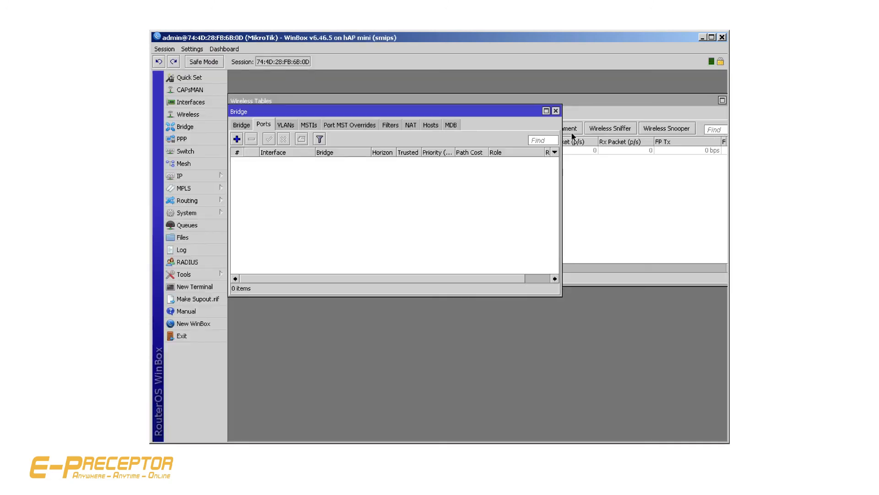
Close the leftover Bridge and Wireless Tables windows and enable the wlan1 wireless interface
click(556, 111)
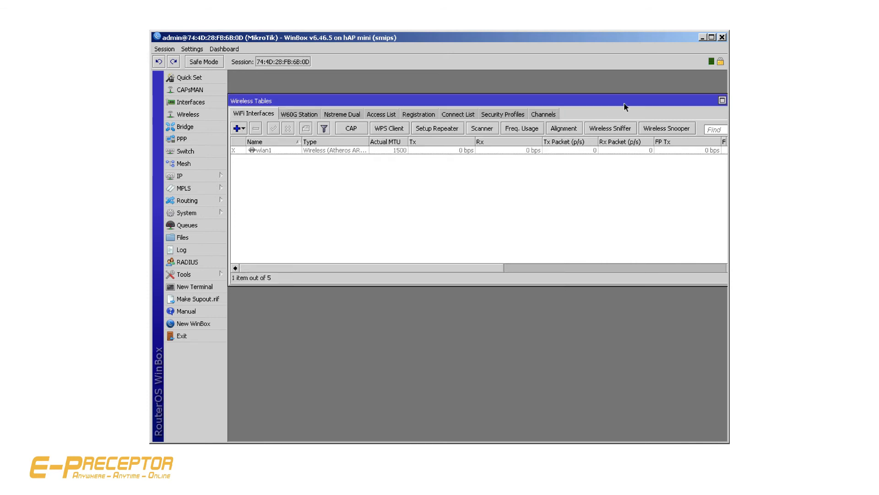
drag(622, 102, 567, 104)
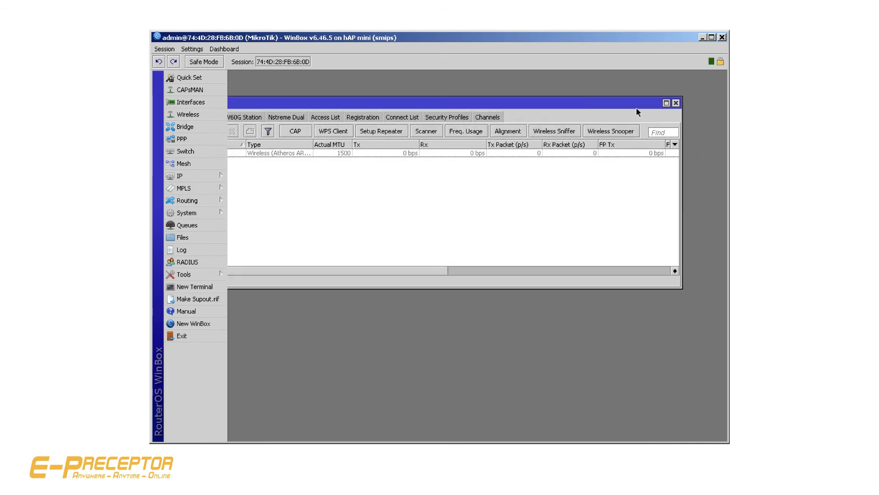
click(677, 102)
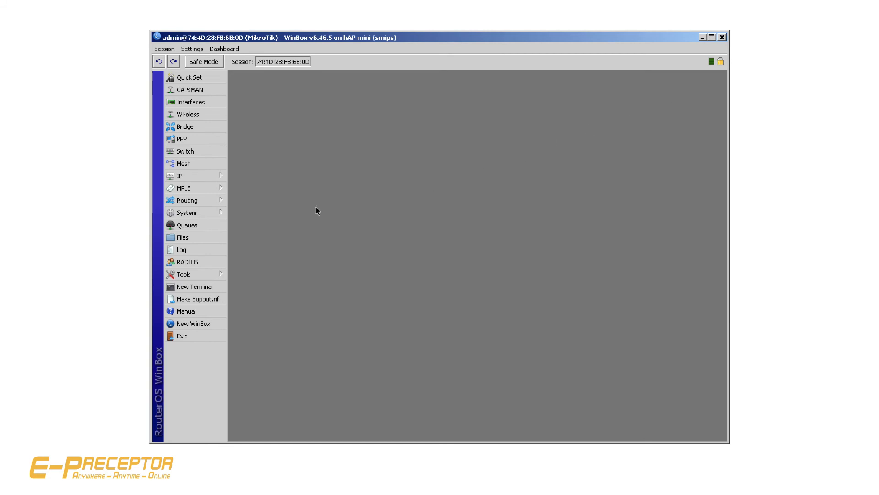
click(200, 117)
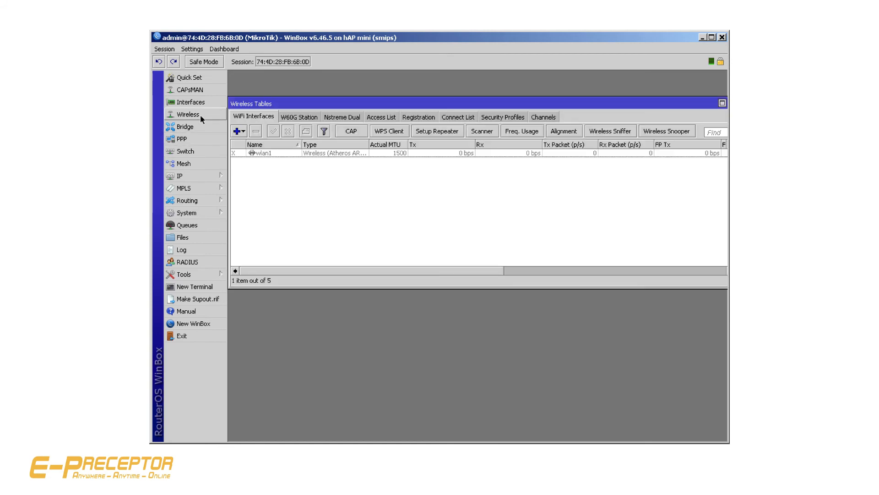
click(284, 153)
click(275, 132)
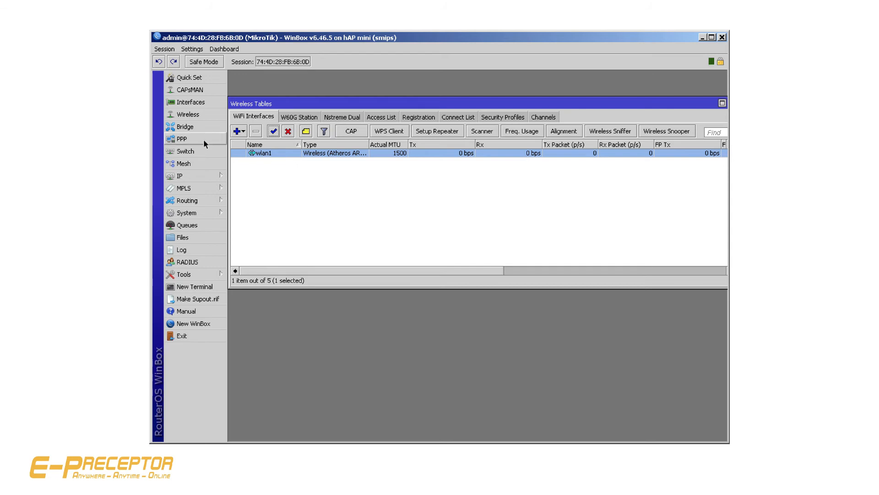
Add a DHCP client on wlan1 with peer DNS, peer NTP and the default route, and check the router's IP address list
click(192, 176)
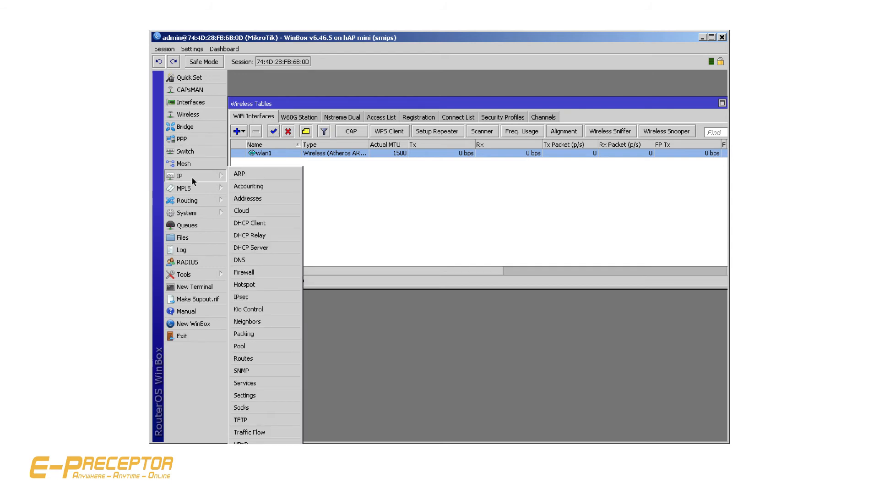
click(267, 225)
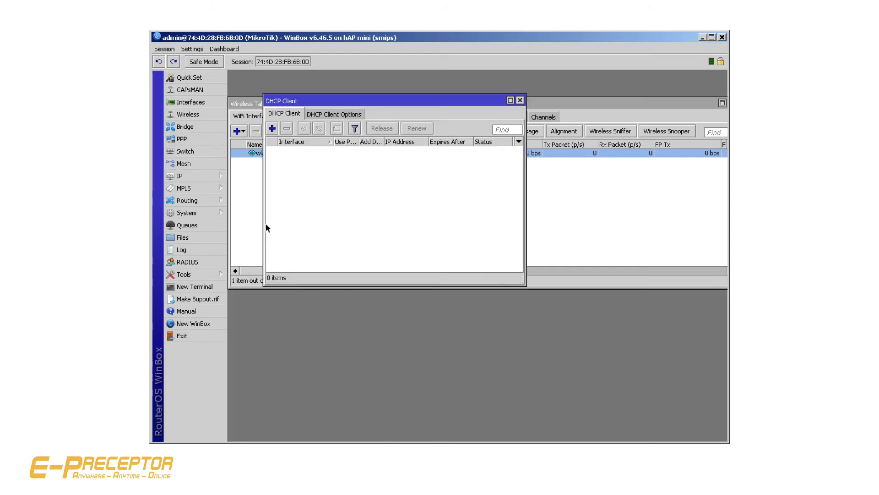
click(272, 128)
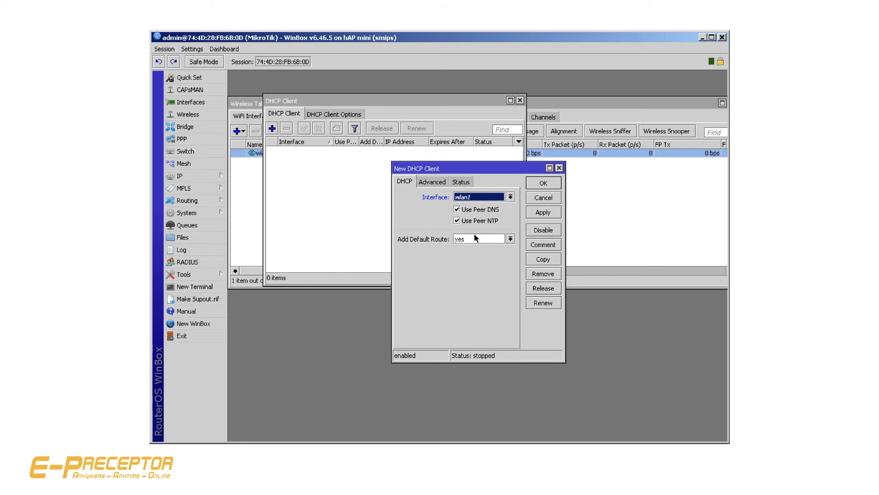
click(545, 213)
click(547, 186)
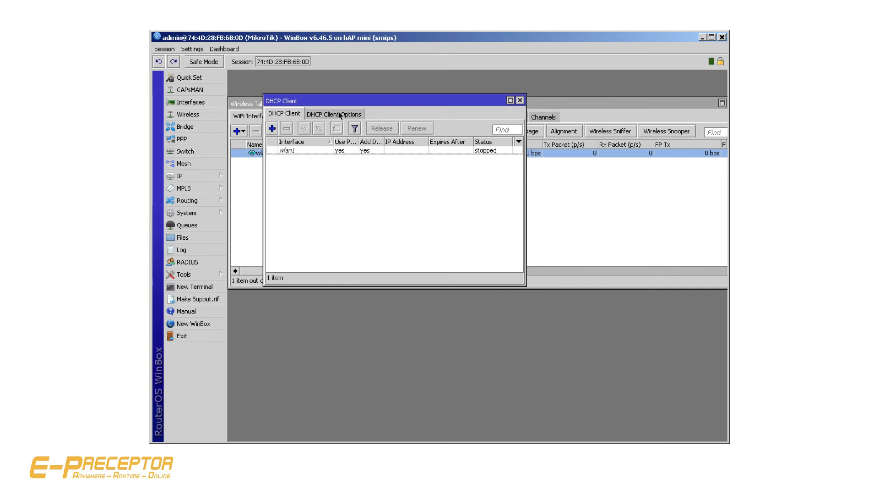
click(520, 100)
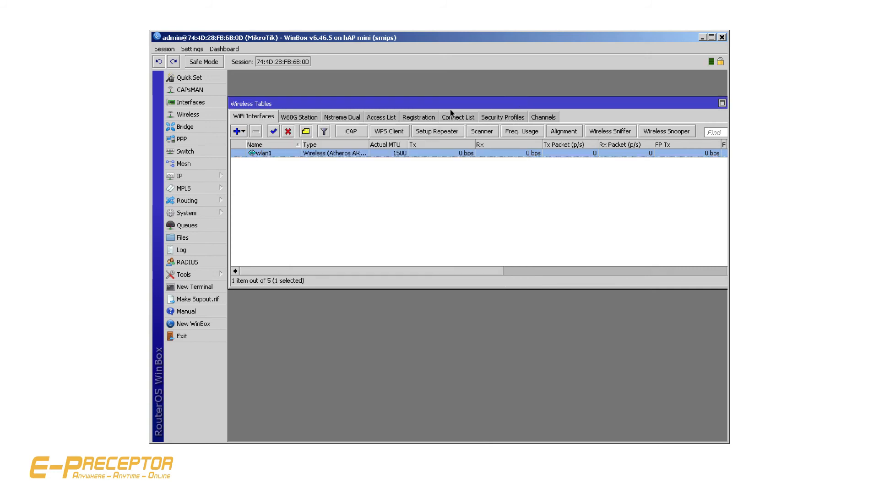
click(181, 177)
click(255, 199)
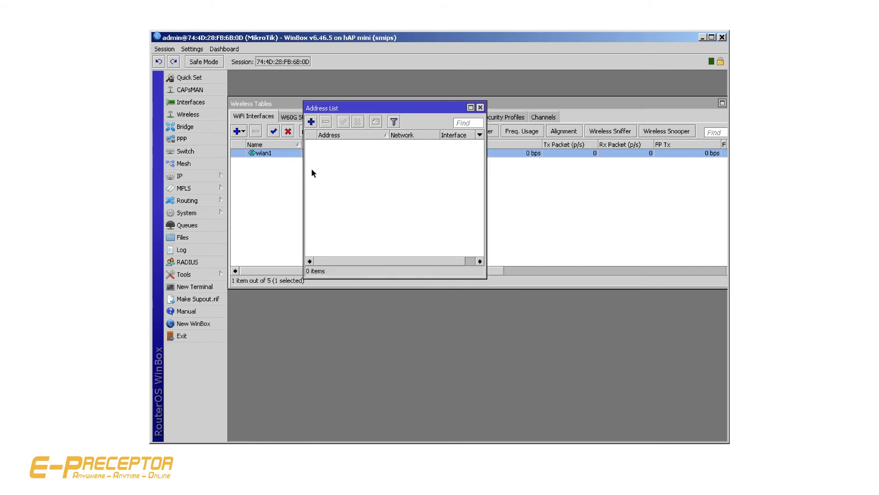
click(480, 109)
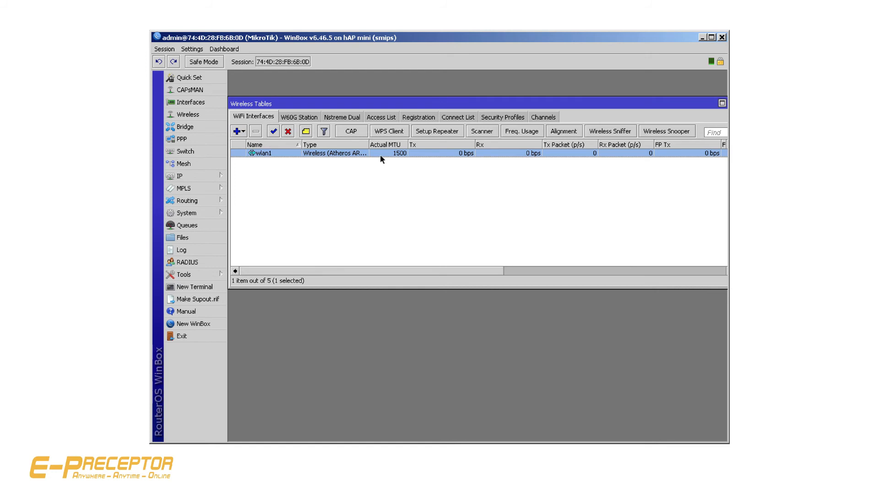
Create the security profile profile1 with dynamic keys and enter its WPA and WPA2 pre-shared keys
click(503, 118)
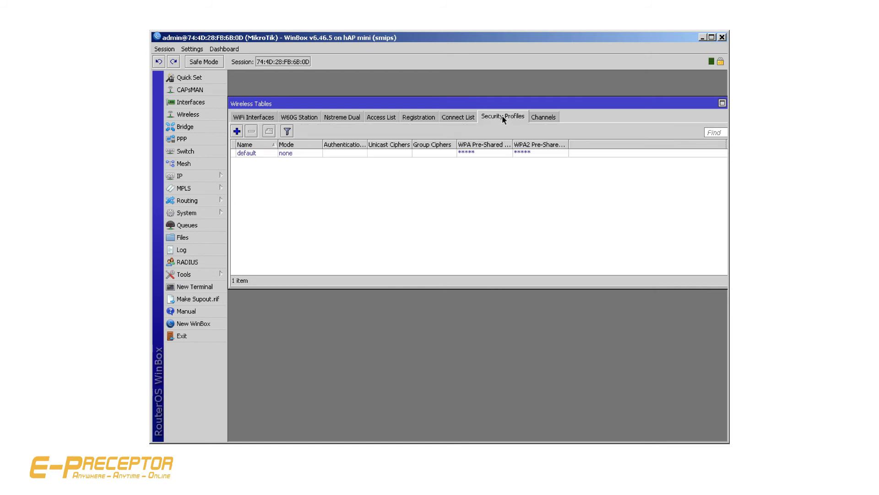
click(236, 131)
click(468, 253)
text(******)
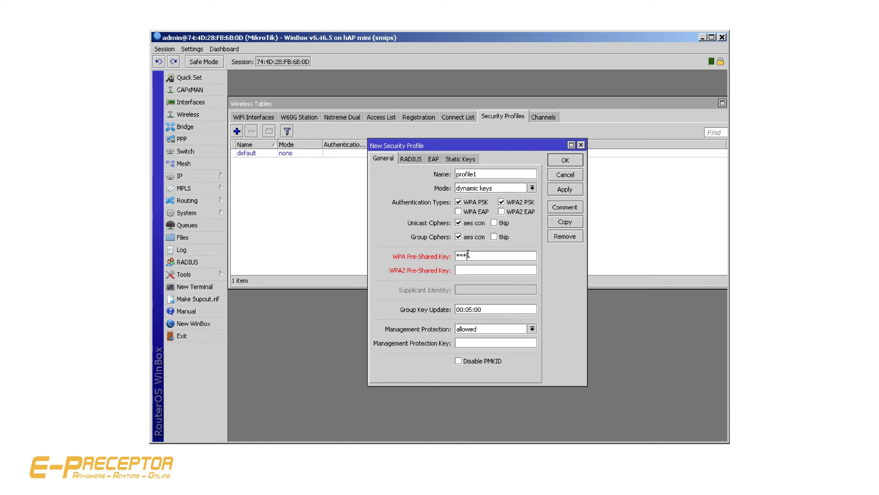
text(**********)
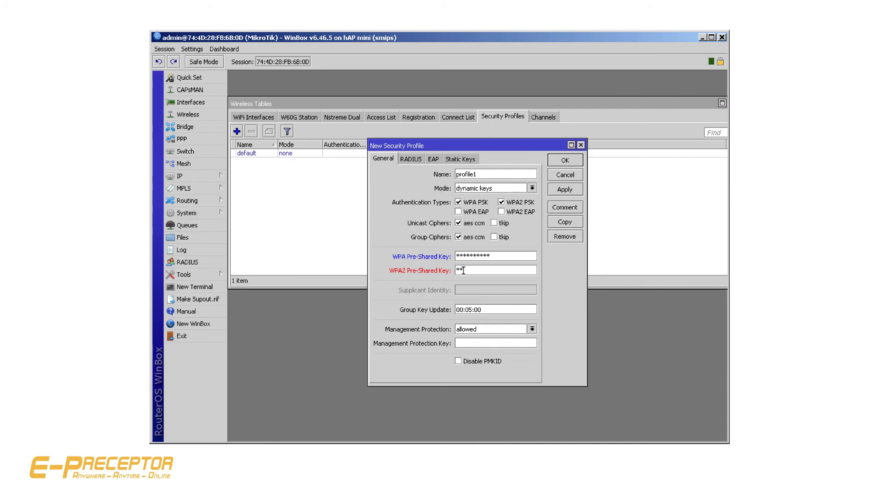
text(****)
click(555, 190)
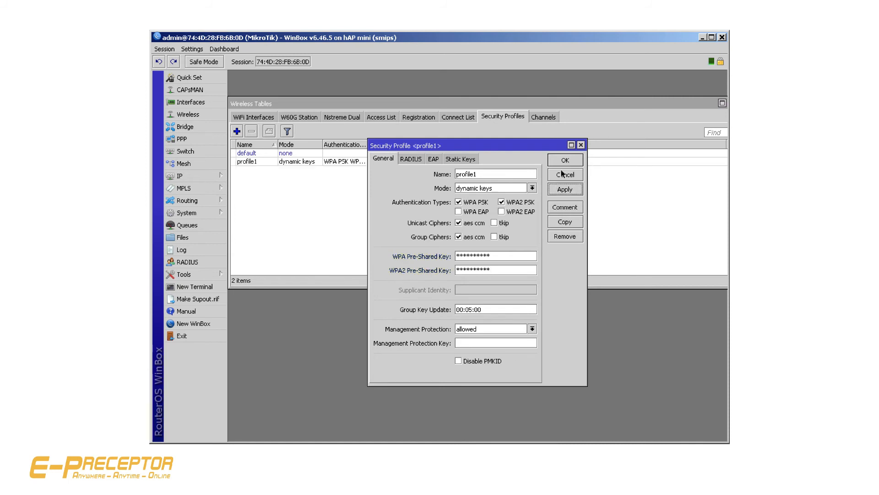
click(564, 161)
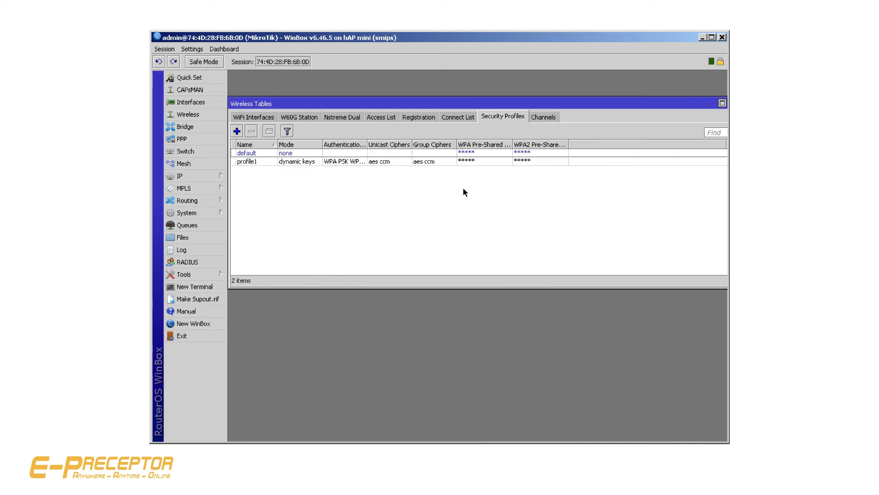
Assign the security profile profile1 to wlan1 in the interface's advanced wireless settings
click(251, 119)
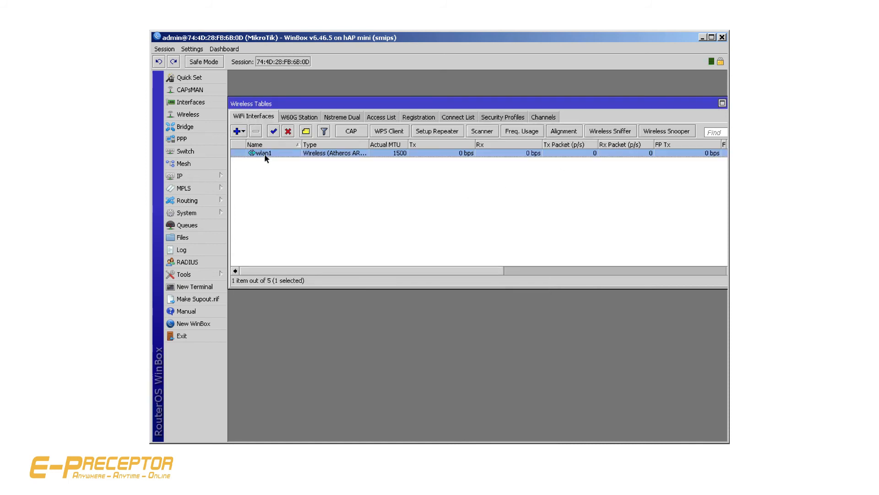
double_click(264, 153)
click(581, 178)
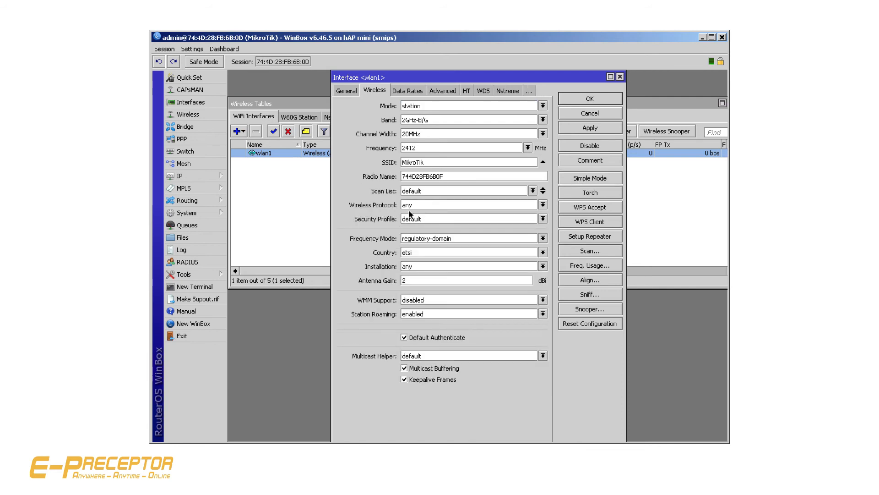
click(414, 221)
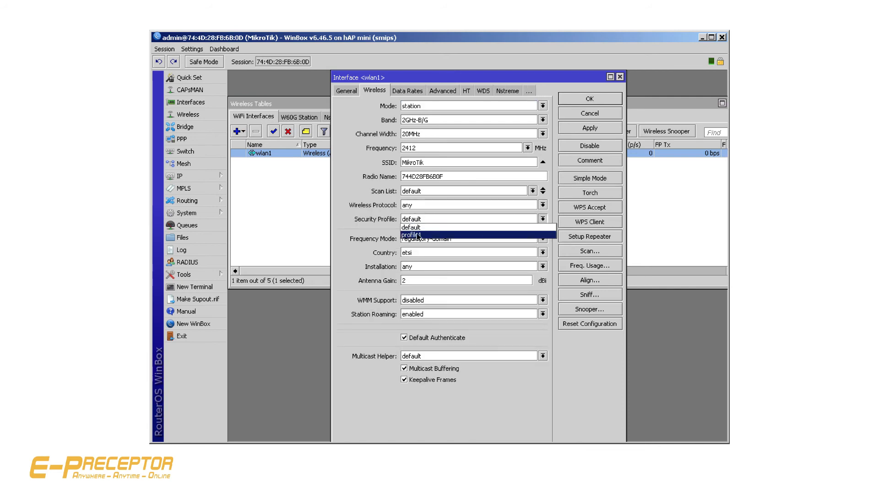
click(418, 235)
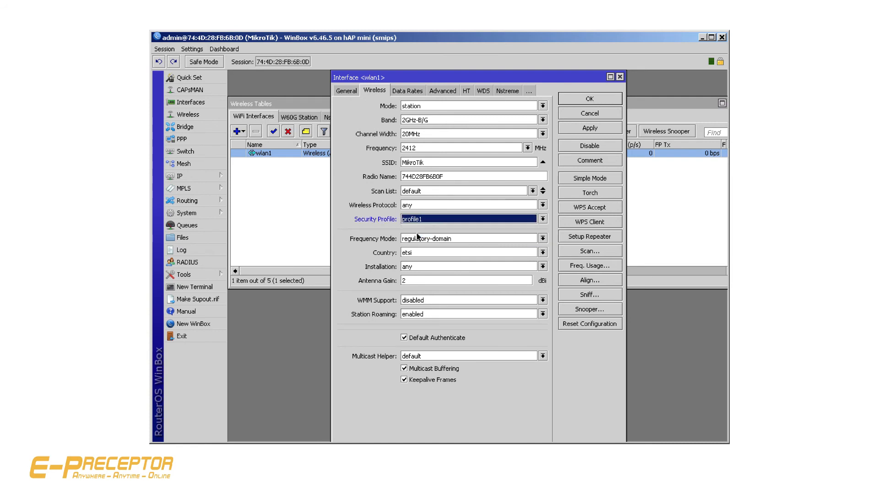
click(582, 129)
click(589, 101)
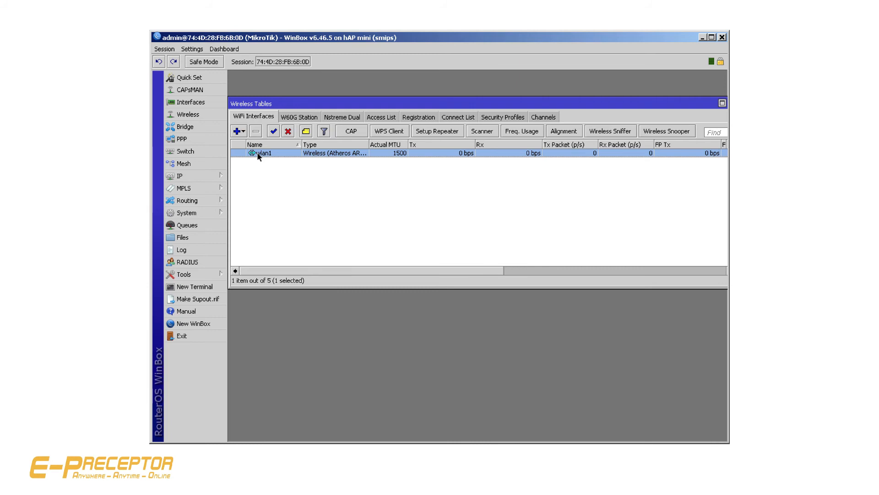
Scan for wireless networks from the wlan1 interface and connect it to the access point MikroTik2-Lte
double_click(325, 155)
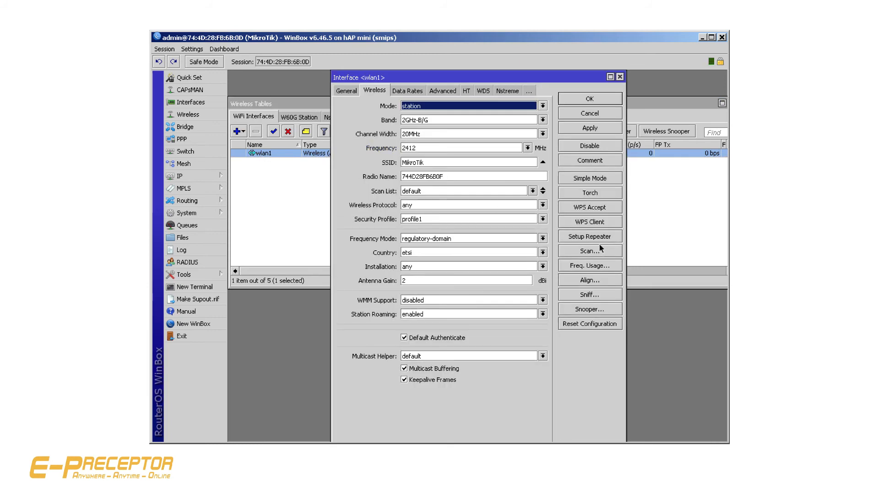
click(588, 181)
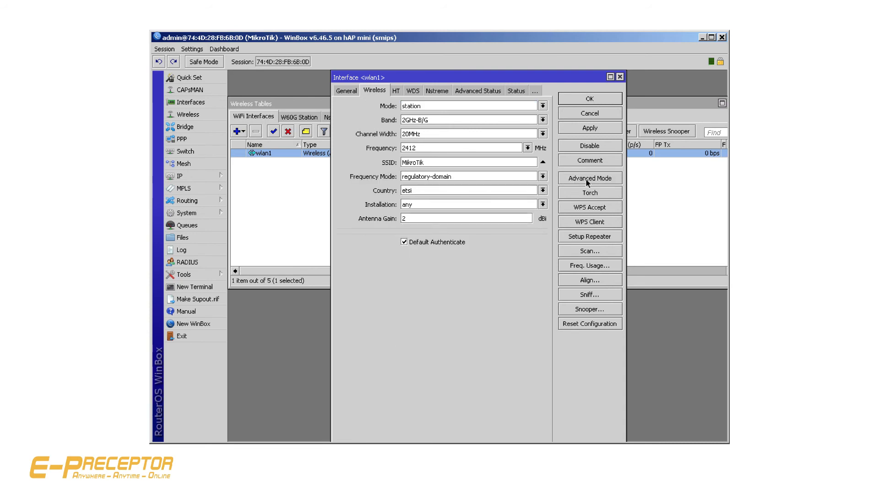
click(591, 250)
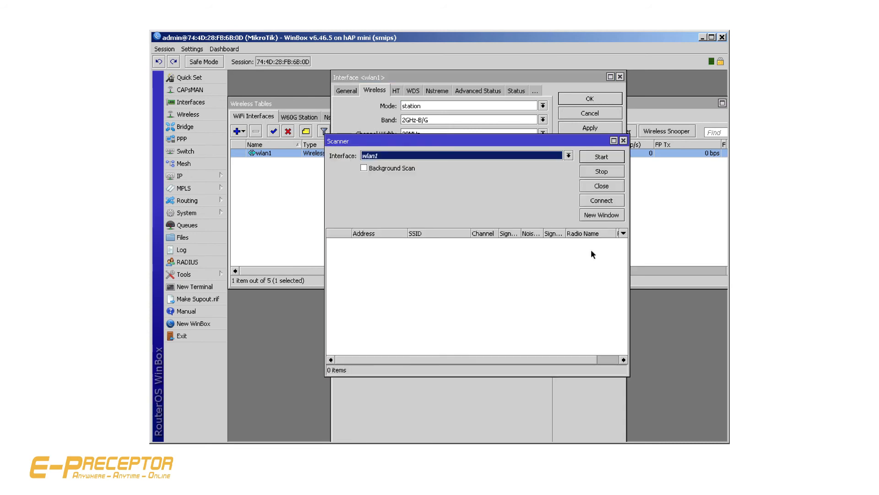
click(592, 157)
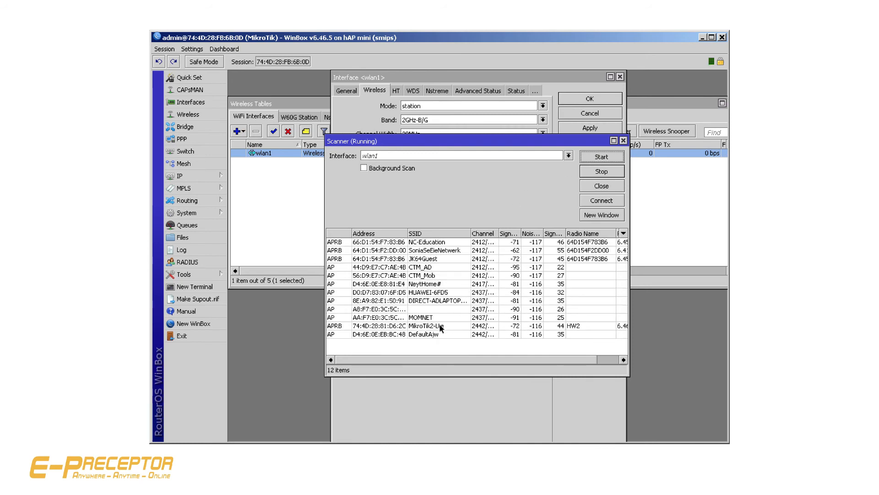
click(441, 326)
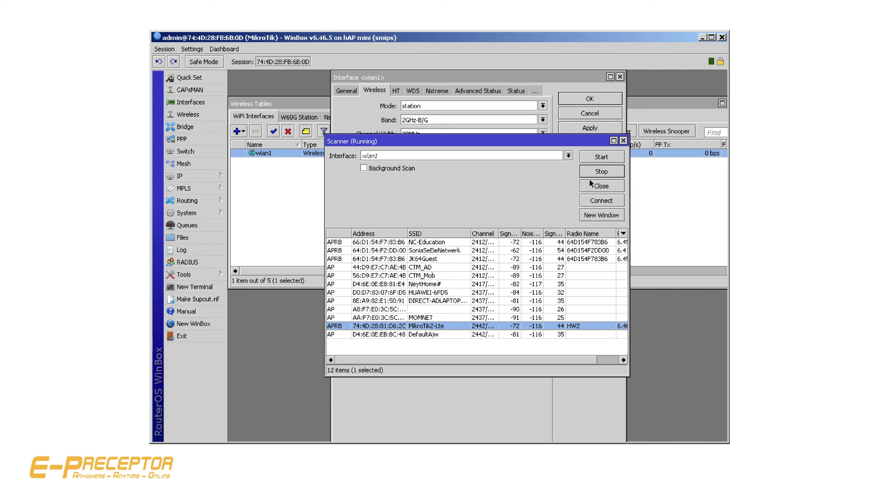
click(603, 203)
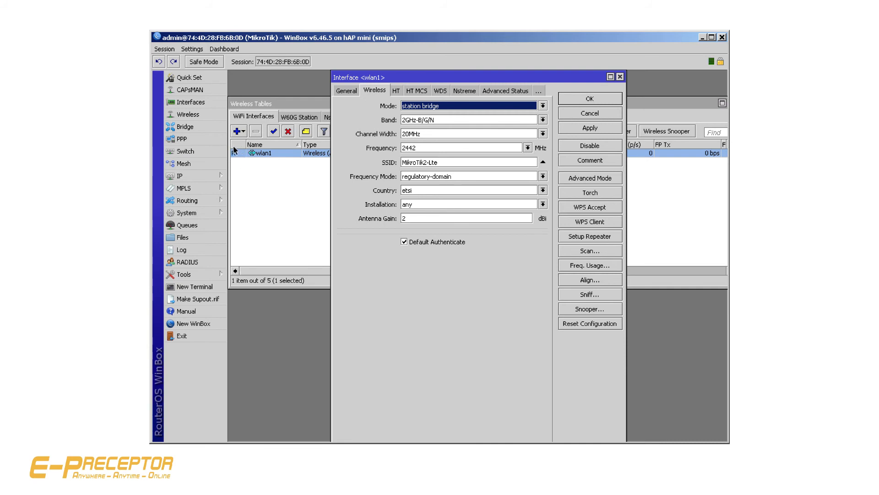
click(620, 76)
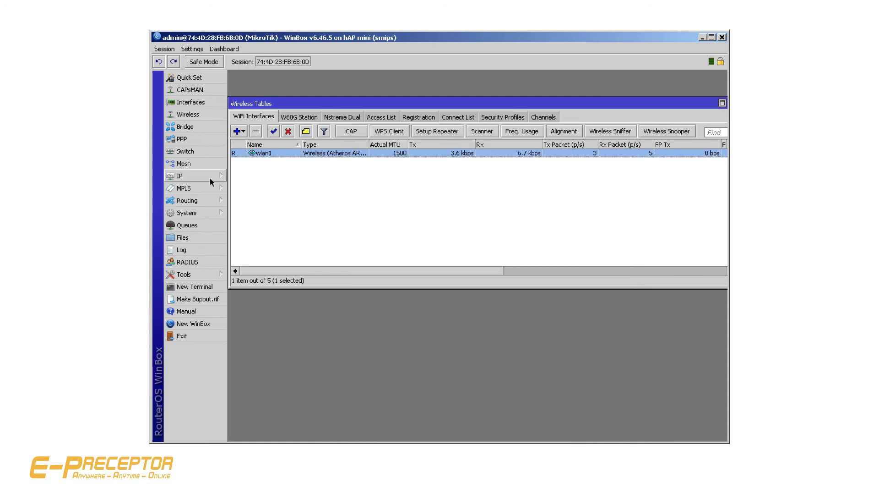
Check the router's IP address list for the address assigned to wlan1
click(195, 177)
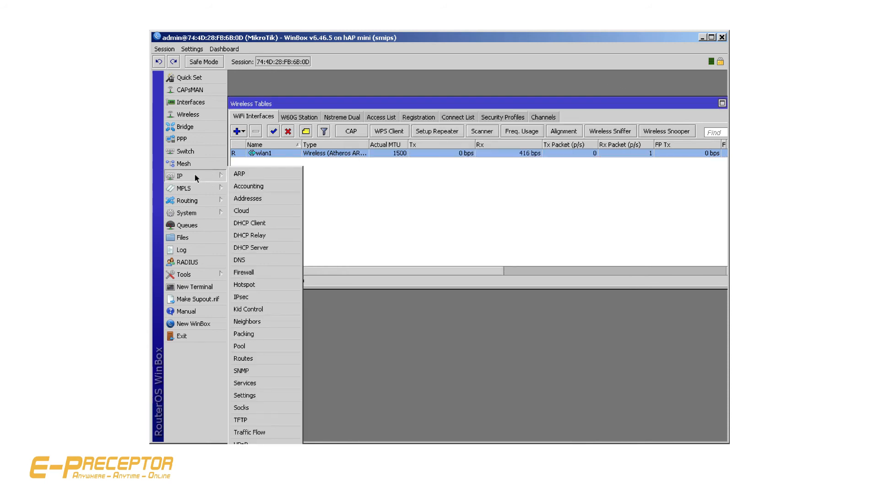
click(257, 199)
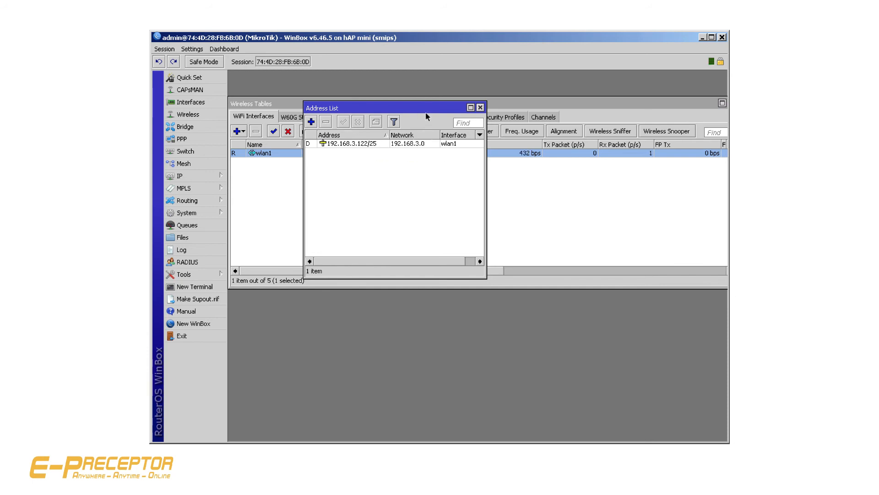
click(480, 109)
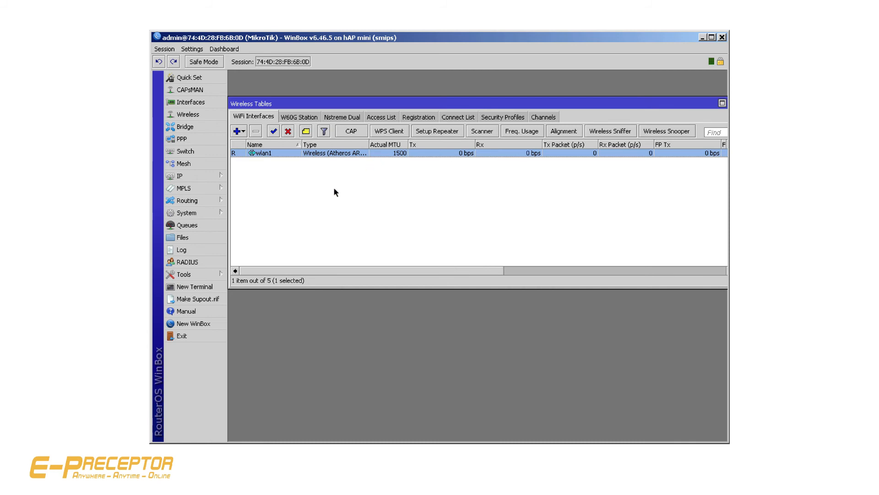
Add the IP address 10.10.10.1/24 to the LAN interface ether3
click(192, 178)
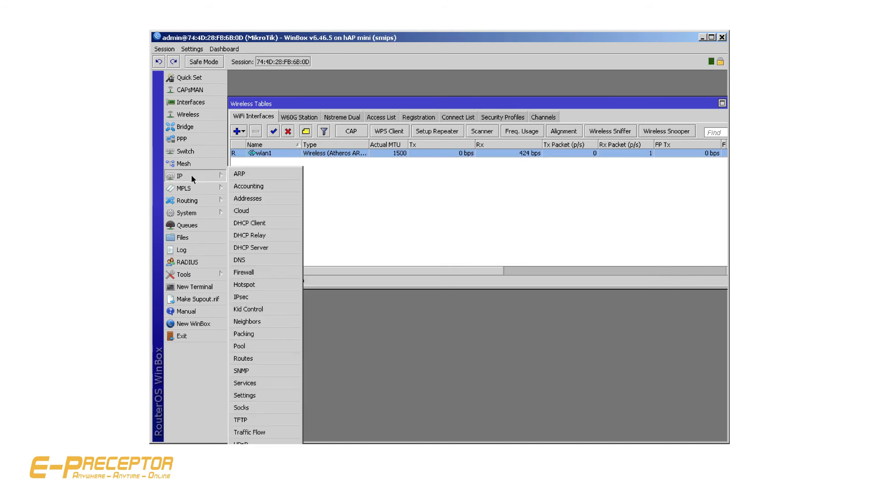
click(257, 200)
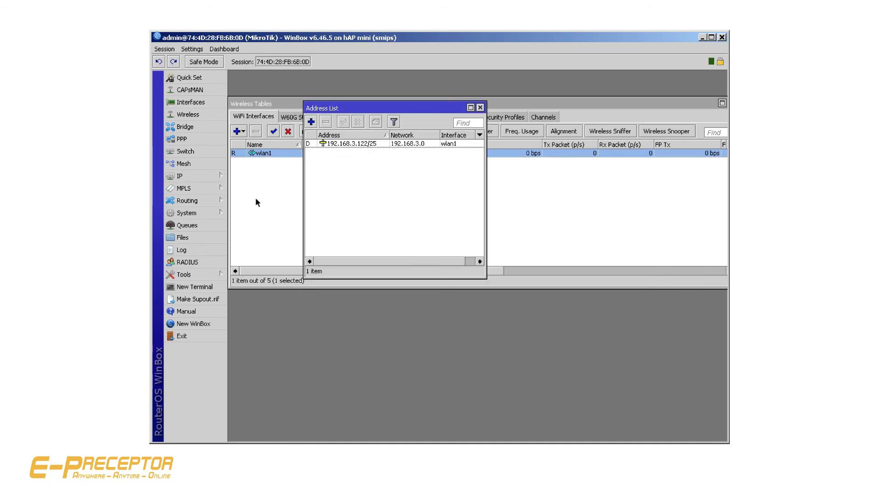
click(311, 122)
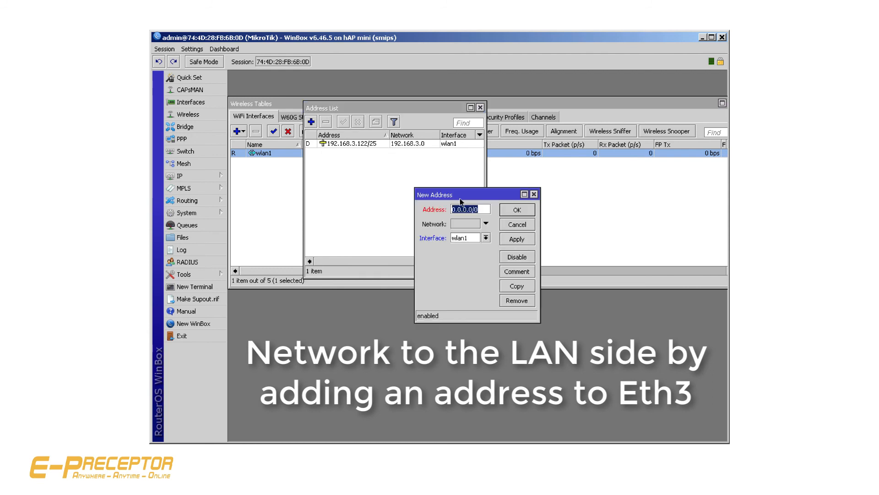
text(19)
key(BackSpace)
text(0.10.1)
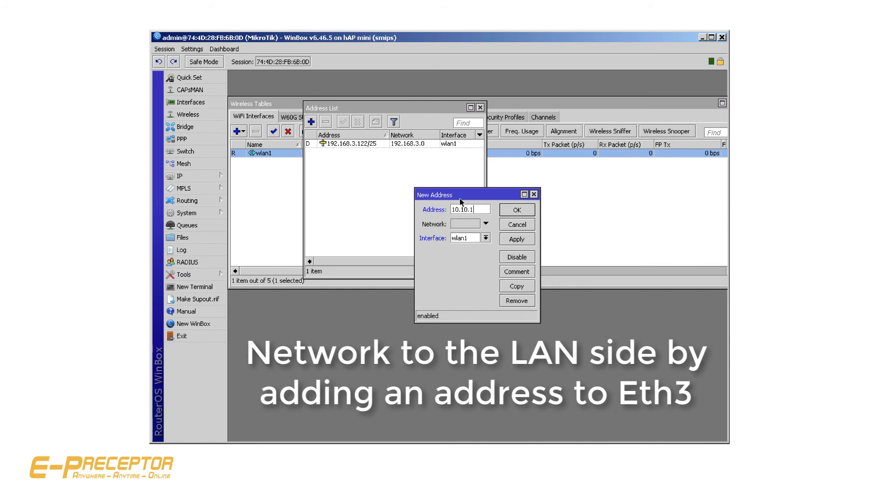
text(0.1/24)
click(486, 237)
click(480, 261)
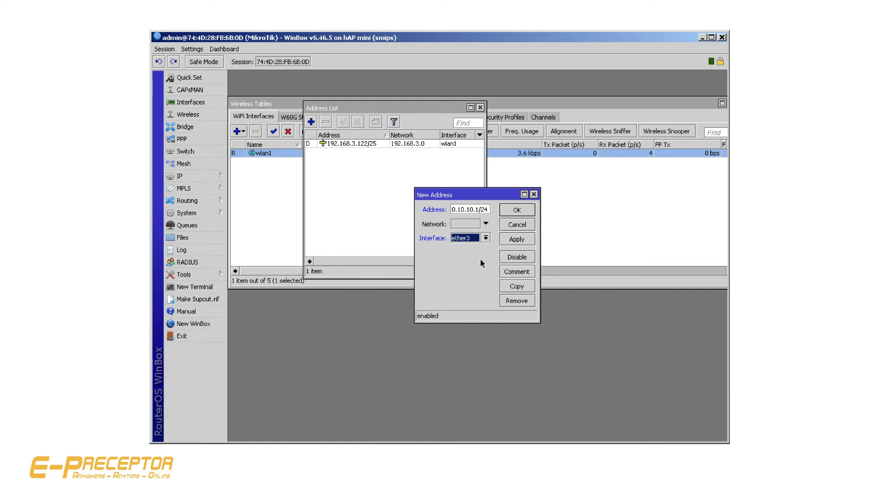
click(509, 240)
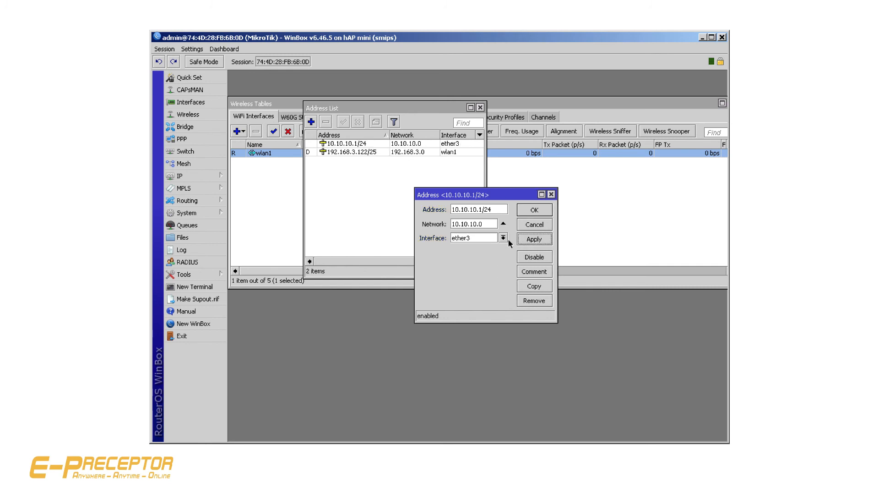
click(531, 211)
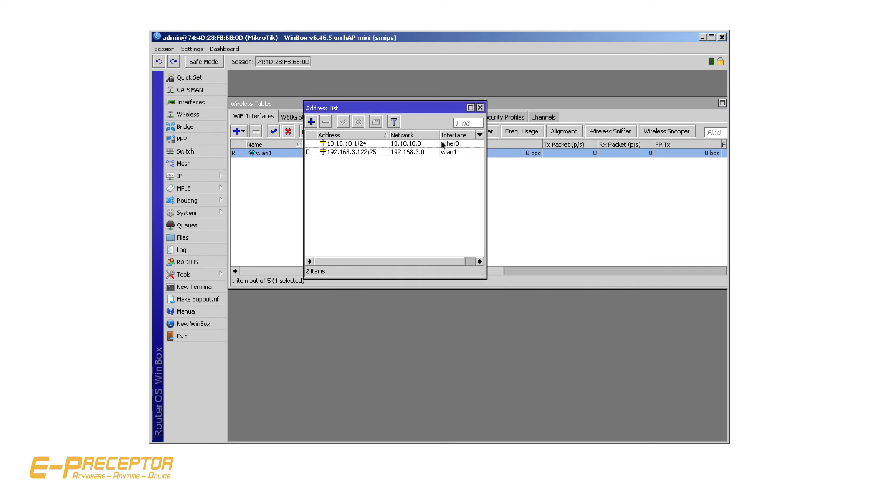
click(480, 108)
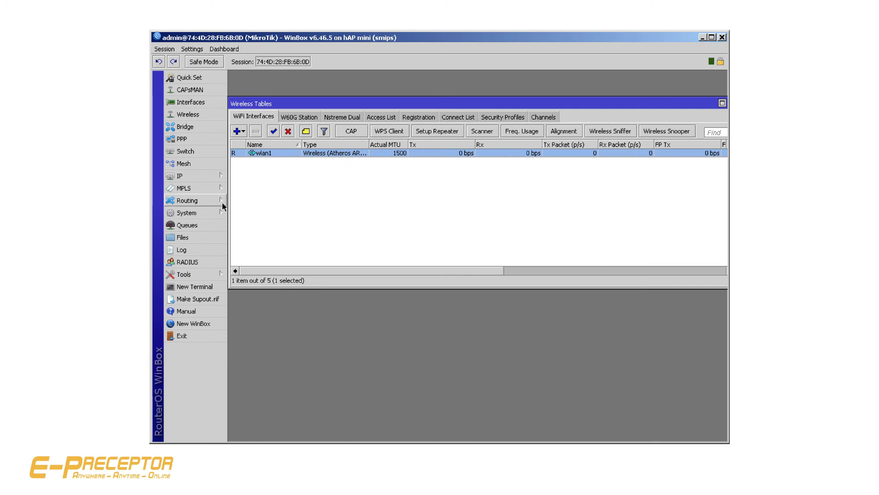
Set up a DHCP server on ether3 for 10.10.10.0/24 with gateway 10.10.10.1, the proposed address pool and DNS servers, and lease time 00:10:00
click(192, 176)
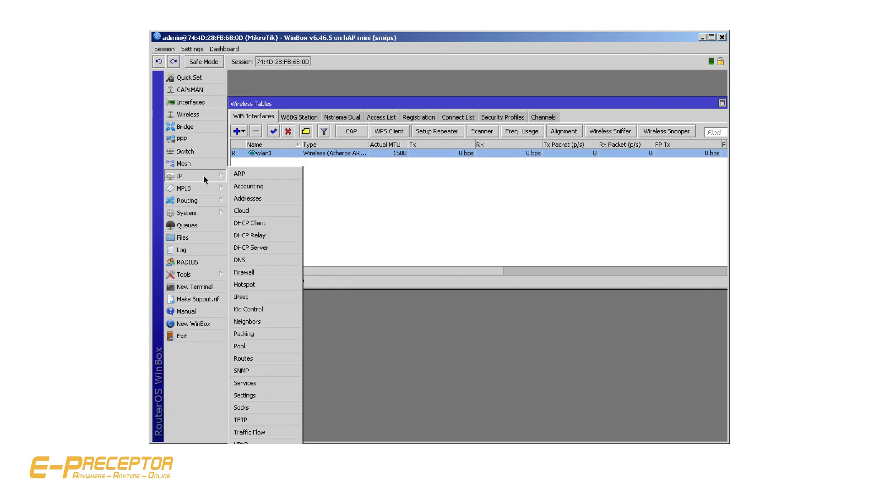
click(259, 247)
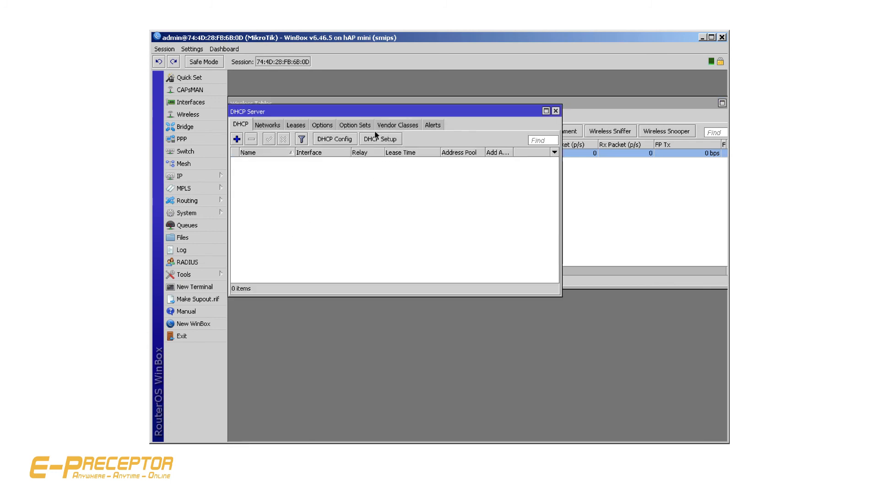
click(388, 139)
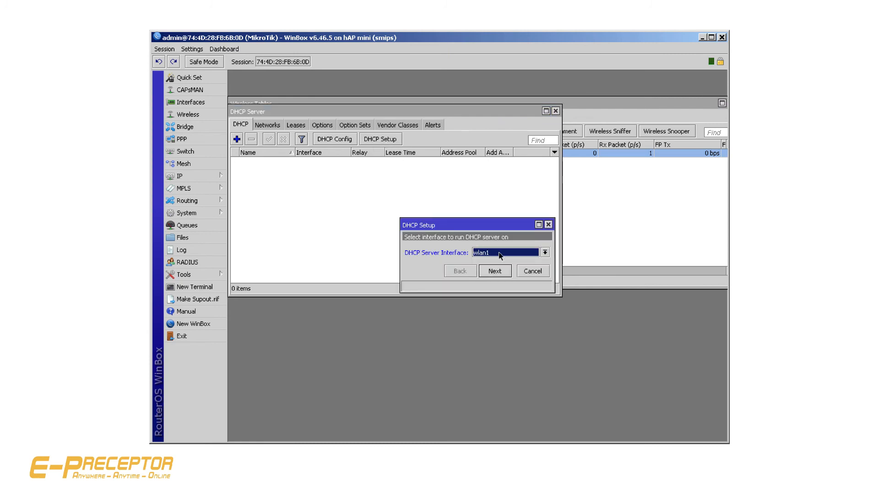
click(499, 252)
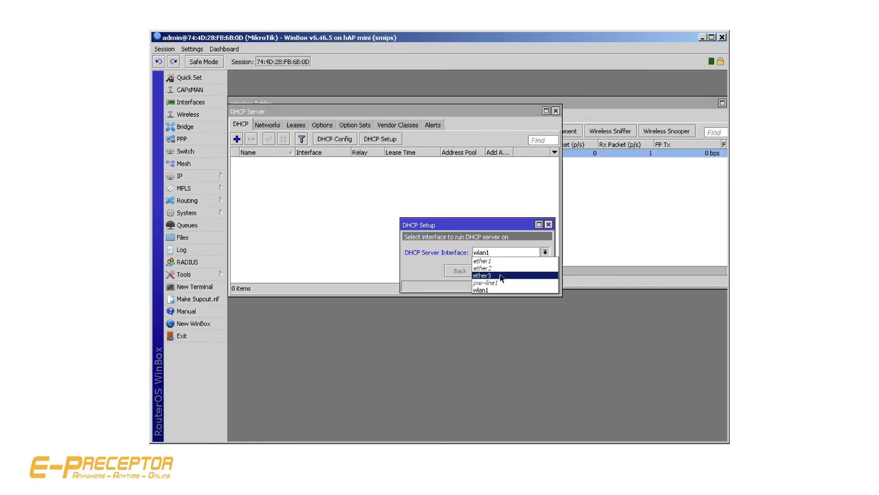
click(501, 276)
click(495, 271)
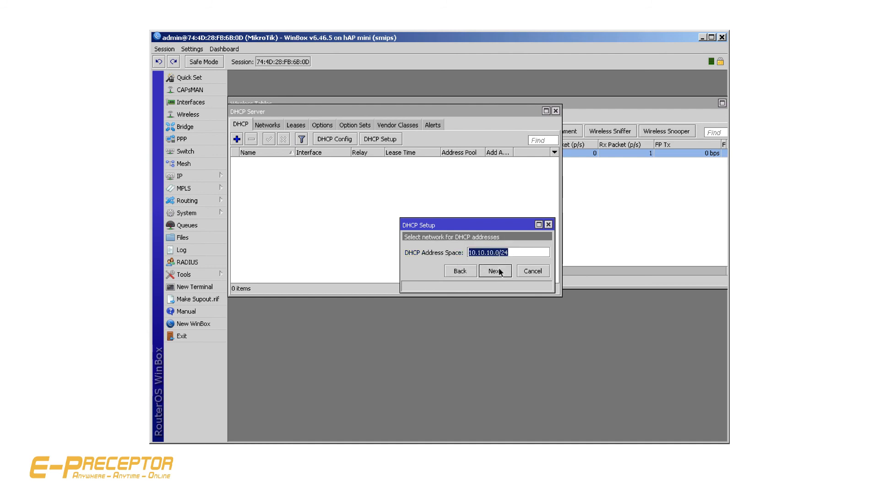
click(499, 272)
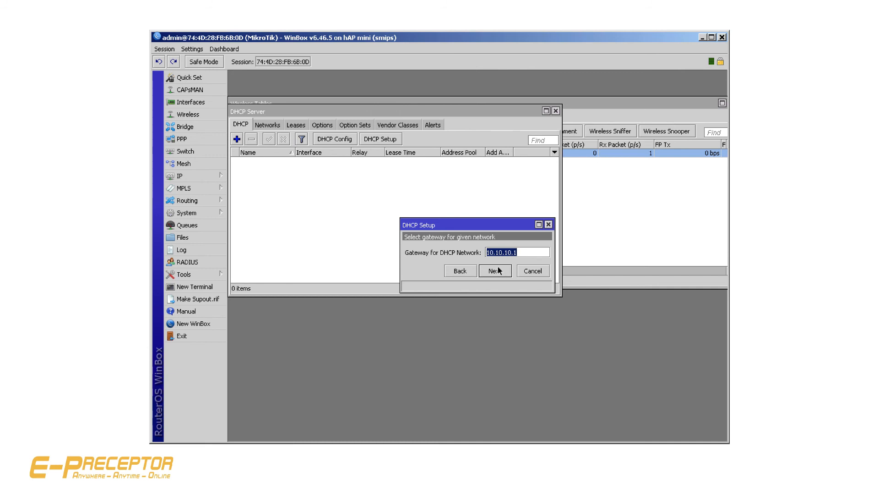
click(505, 272)
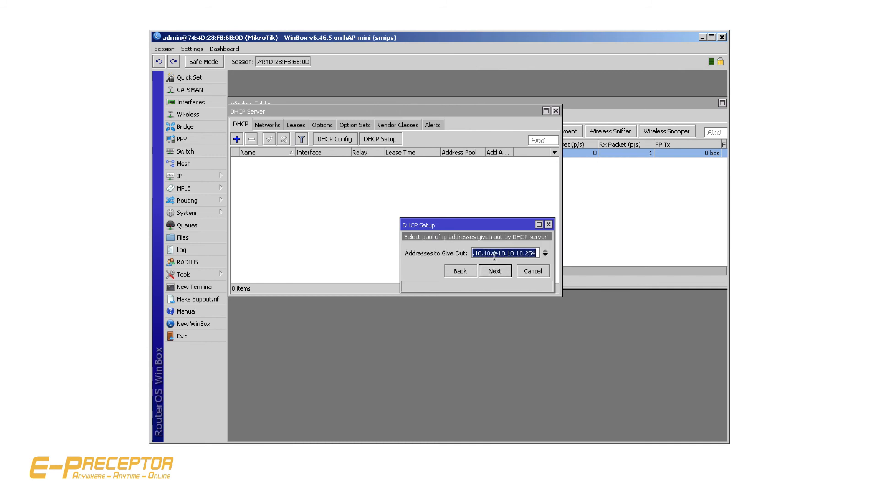
click(498, 271)
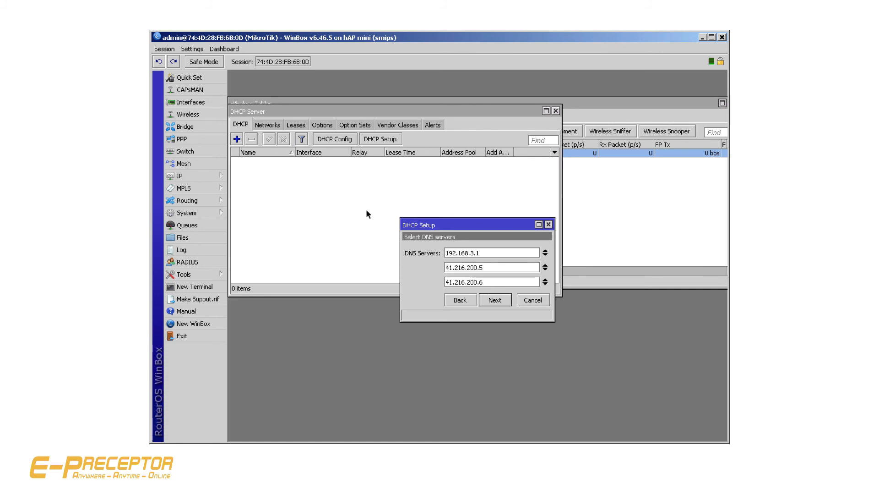
click(498, 300)
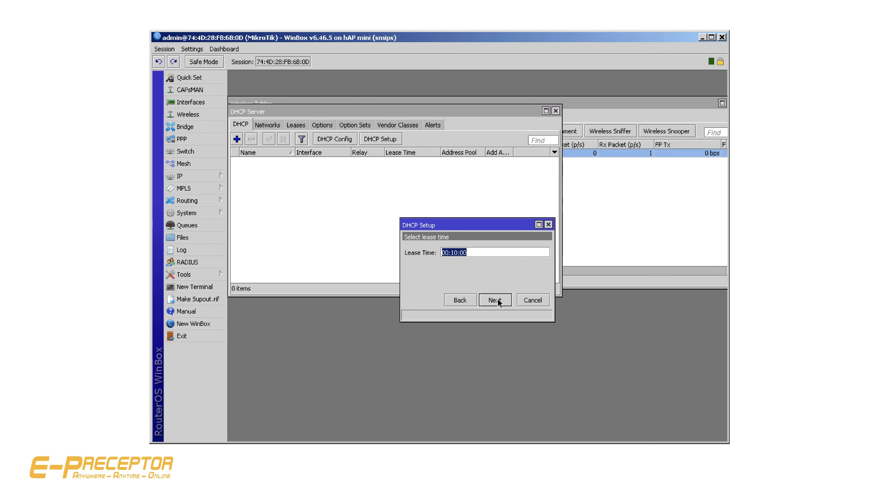
click(503, 302)
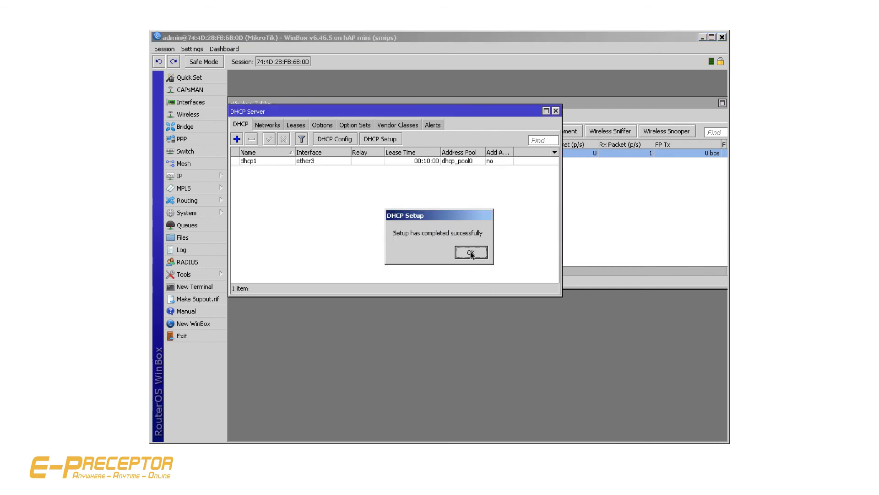
click(470, 253)
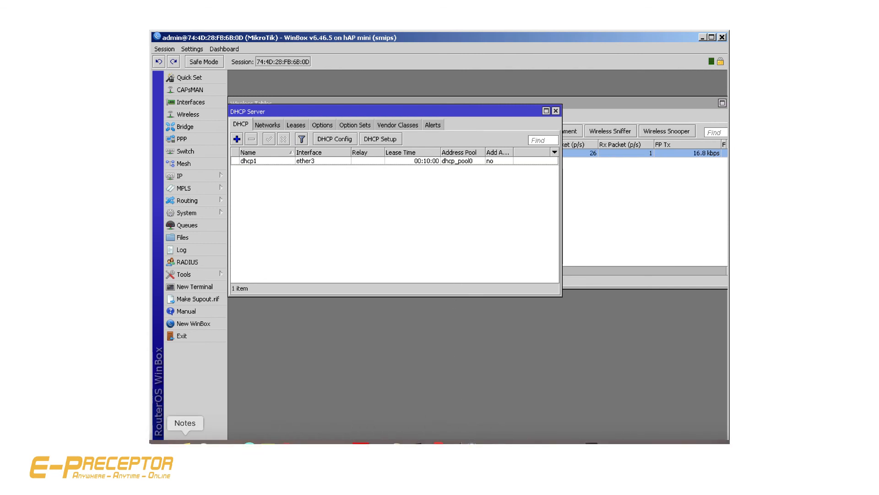
Switch to the Mac's Network preferences and check the Ethernet adapter's DHCP-assigned IP address, router and DNS servers
click(222, 442)
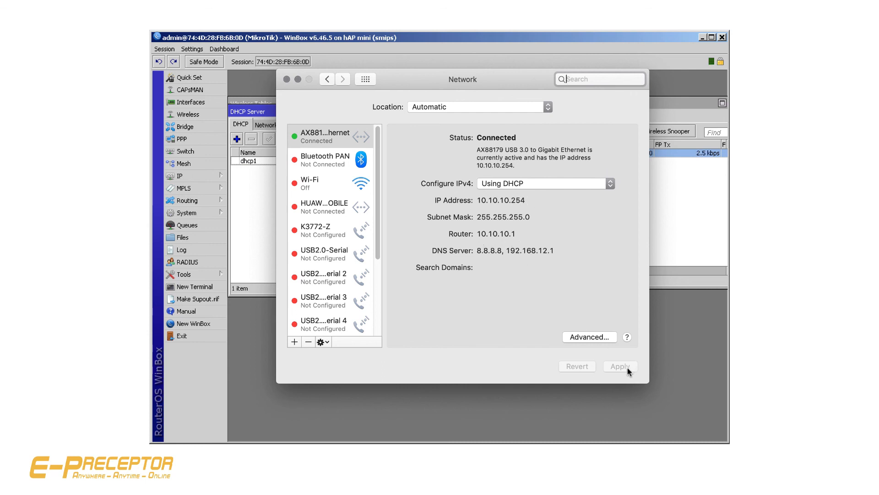
click(287, 78)
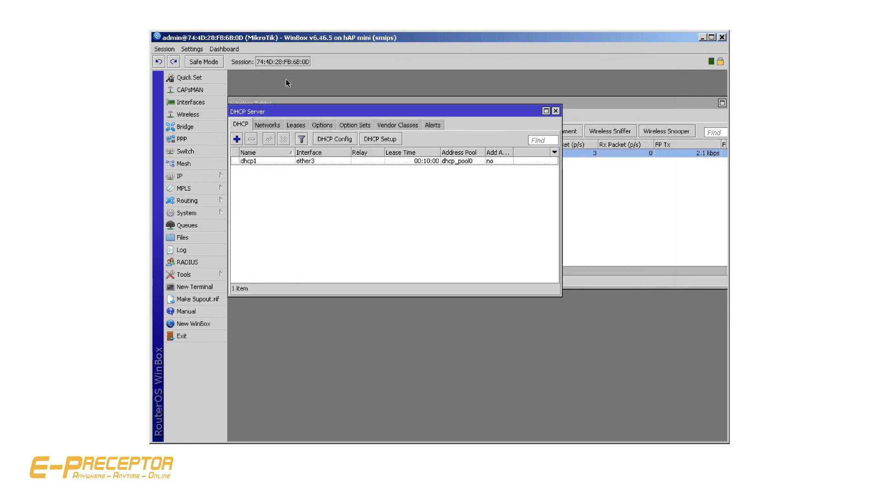
Add a firewall NAT rule with chain srcnat and action masquerade, then close the Firewall and DHCP Server windows
click(197, 175)
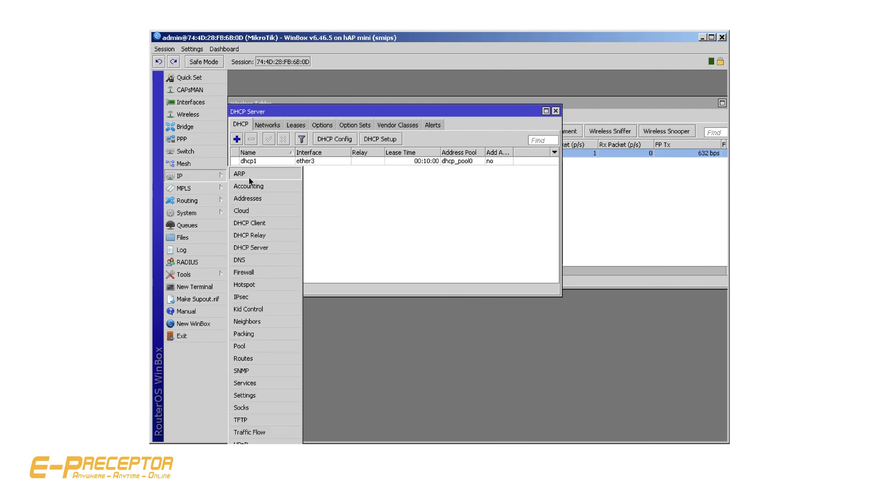
click(265, 272)
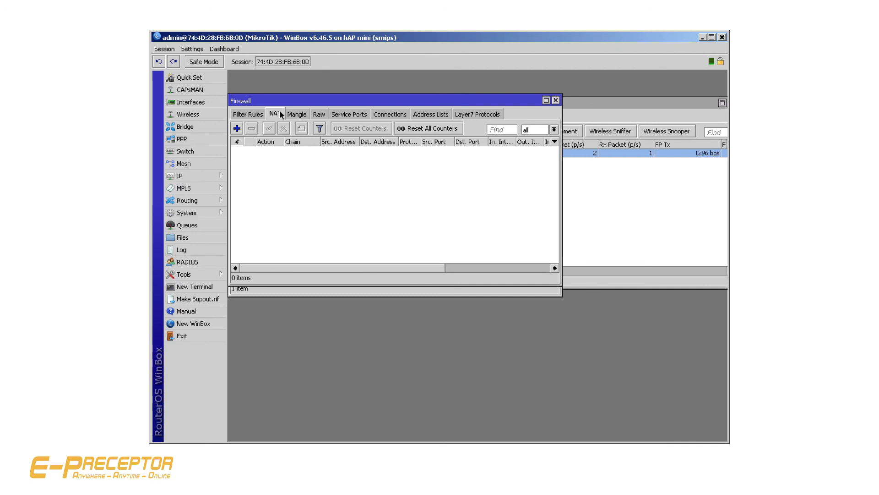
click(237, 129)
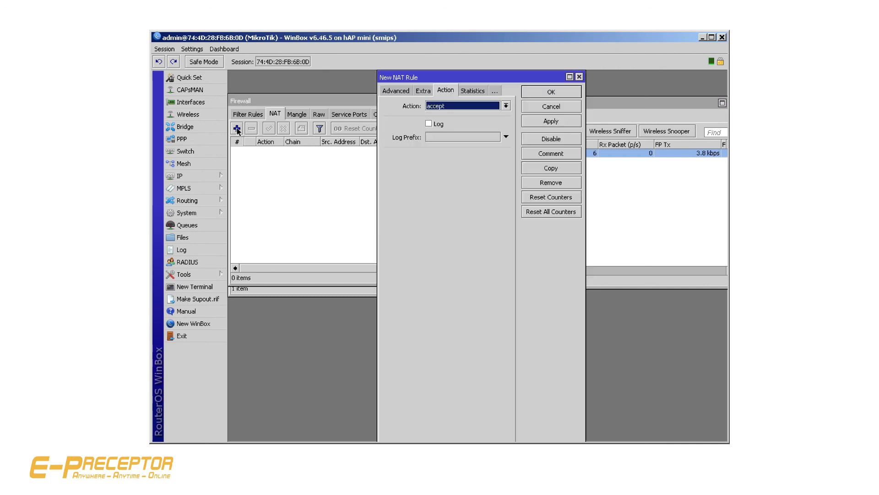
click(395, 91)
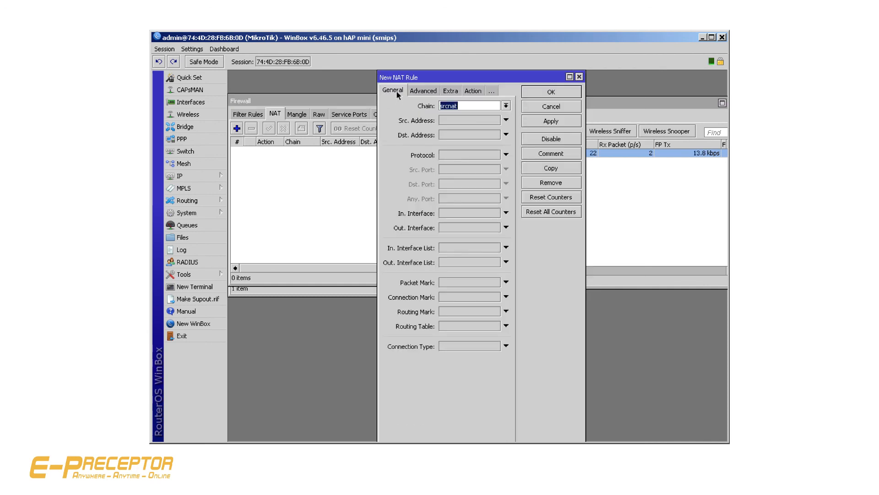
click(473, 91)
click(465, 107)
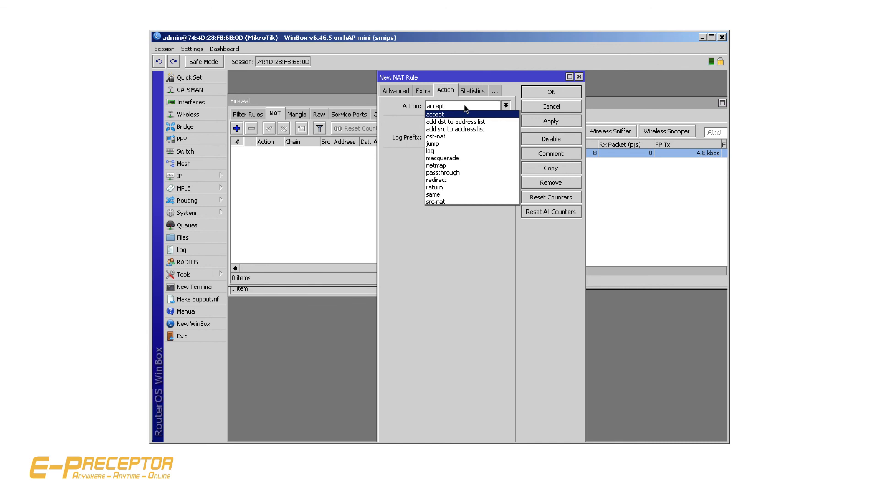
click(463, 158)
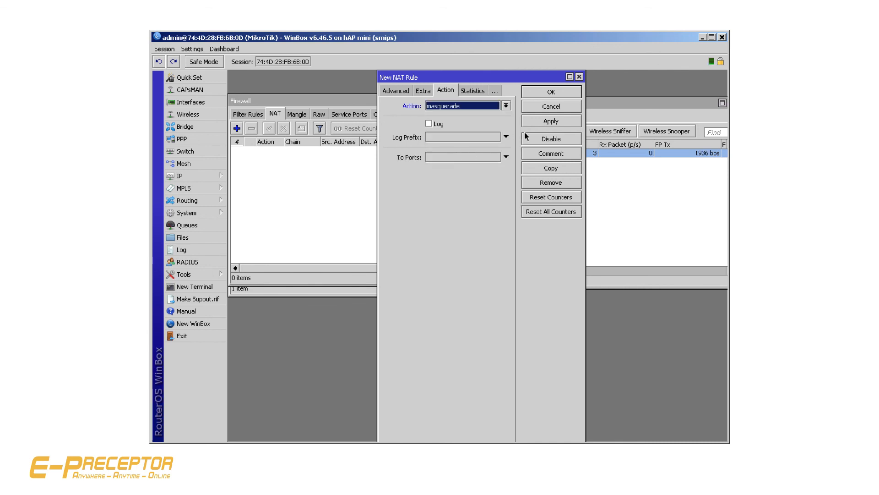
click(536, 122)
click(548, 96)
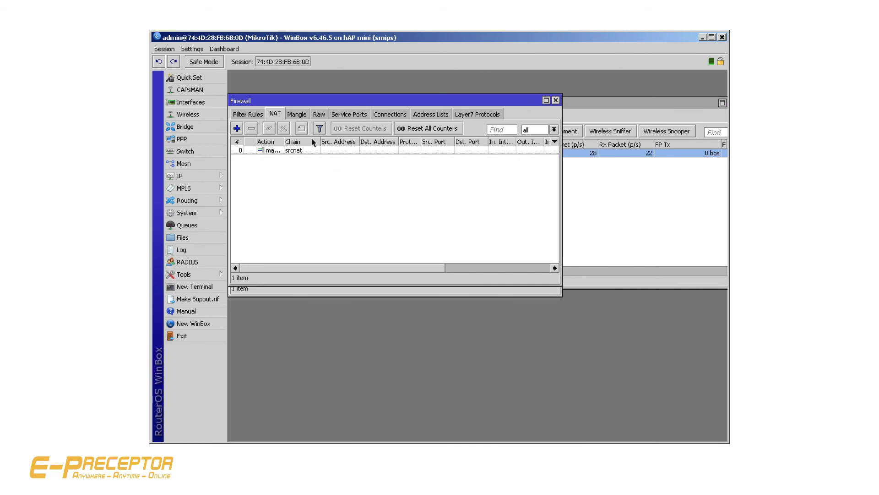
click(556, 99)
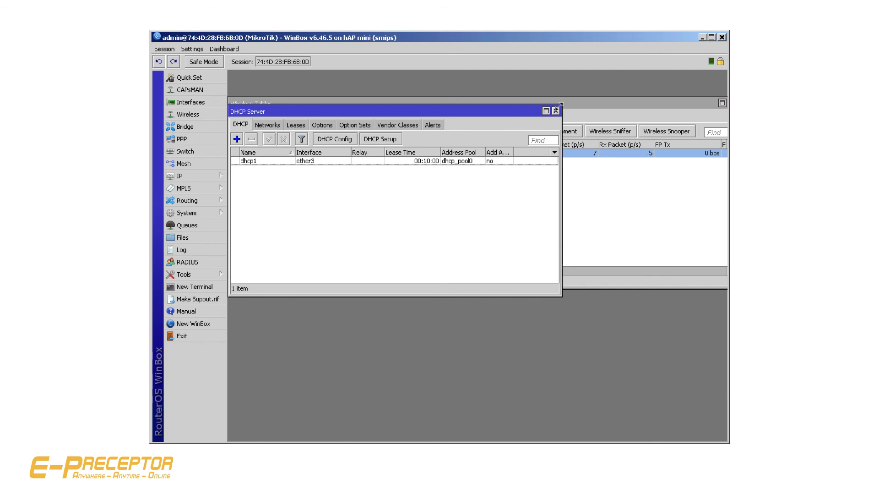
click(555, 111)
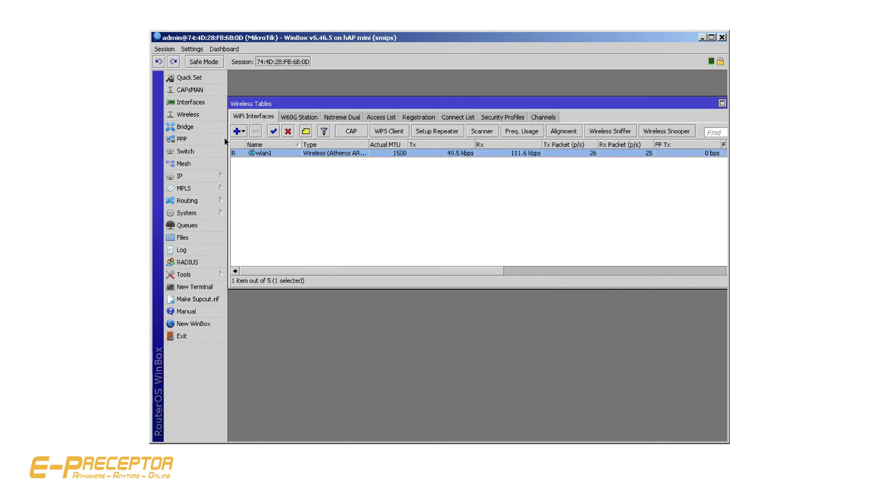
Enable Allow Remote Requests in the router's DNS settings and apply the change
click(204, 177)
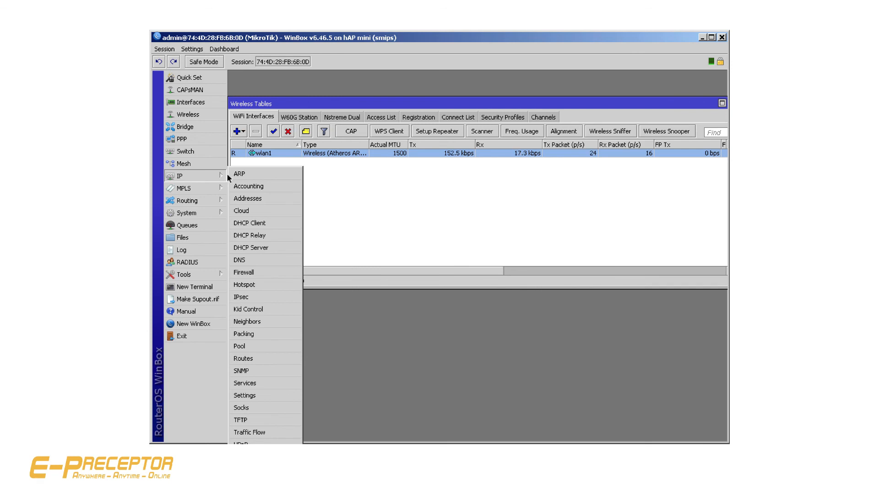
click(247, 259)
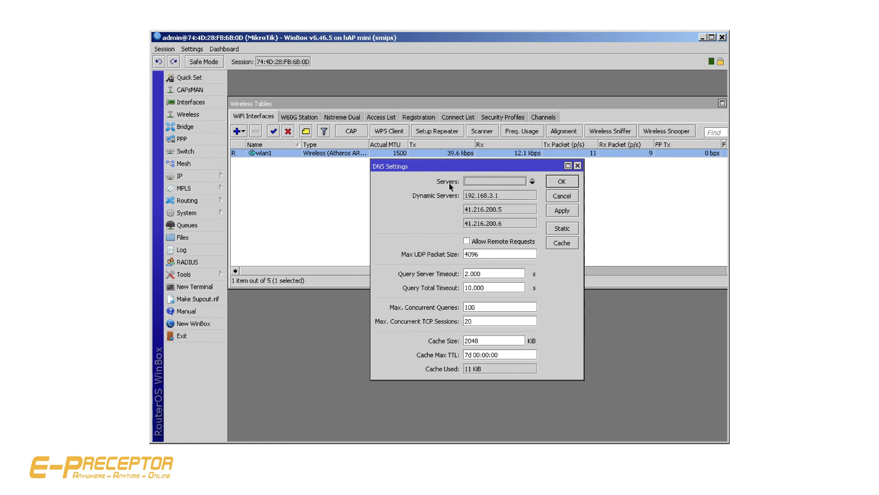
click(466, 243)
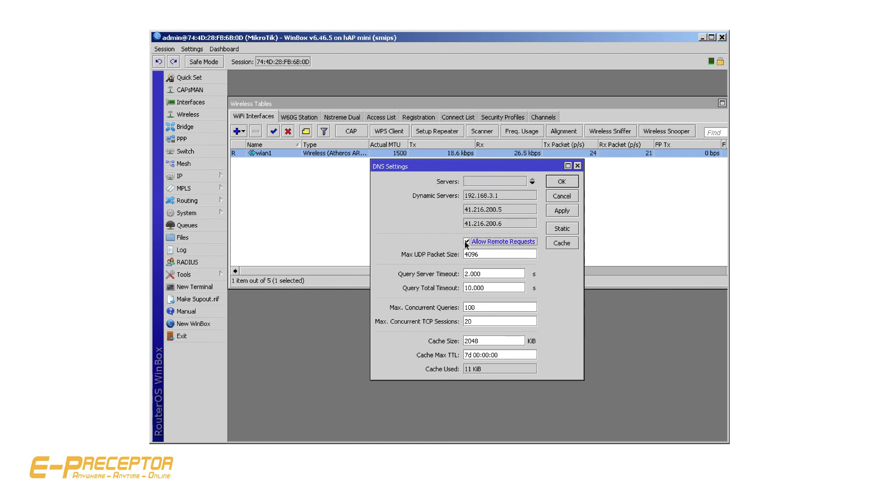
click(561, 210)
click(561, 183)
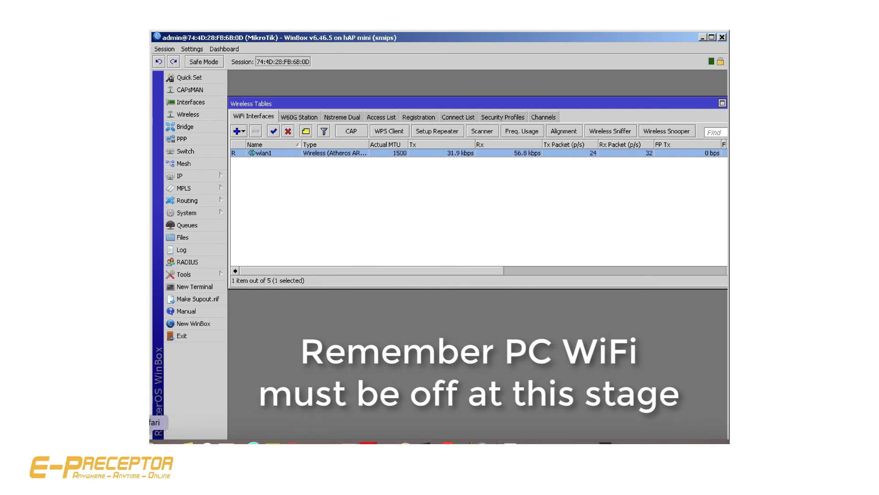
Switch to Safari and test internet access by loading mikrotik.com and its Software download page
click(150, 443)
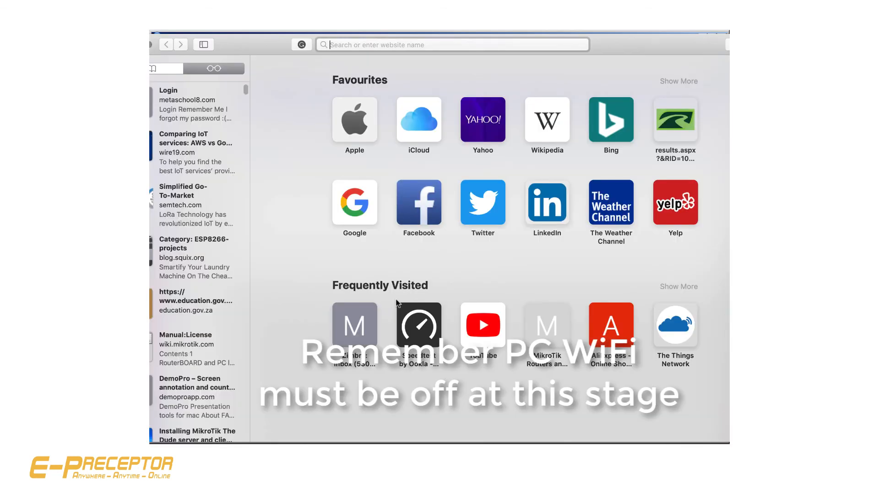
click(548, 326)
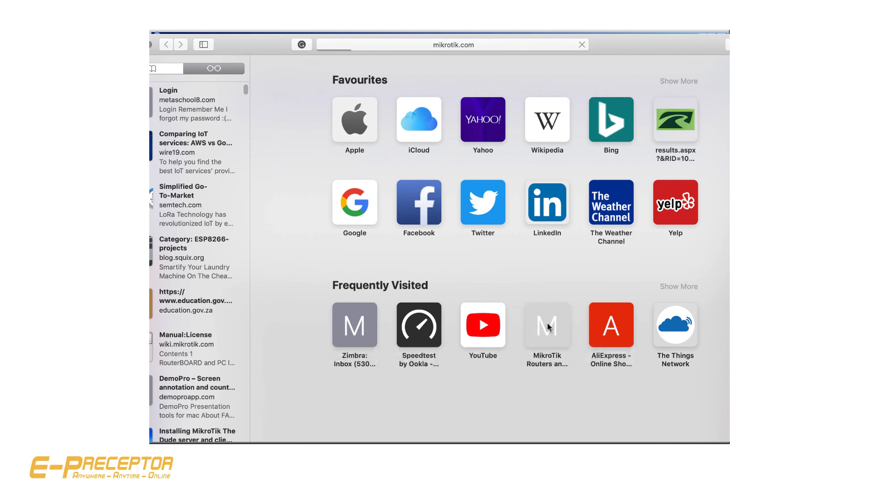
click(549, 326)
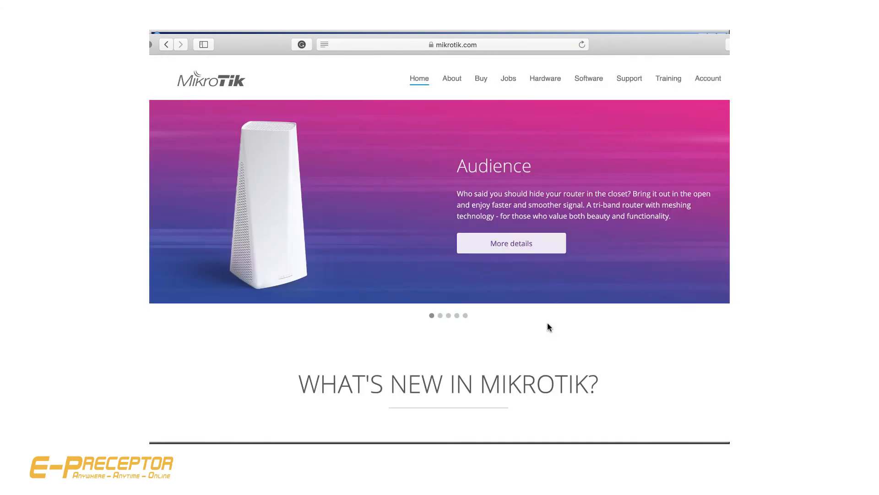
click(591, 79)
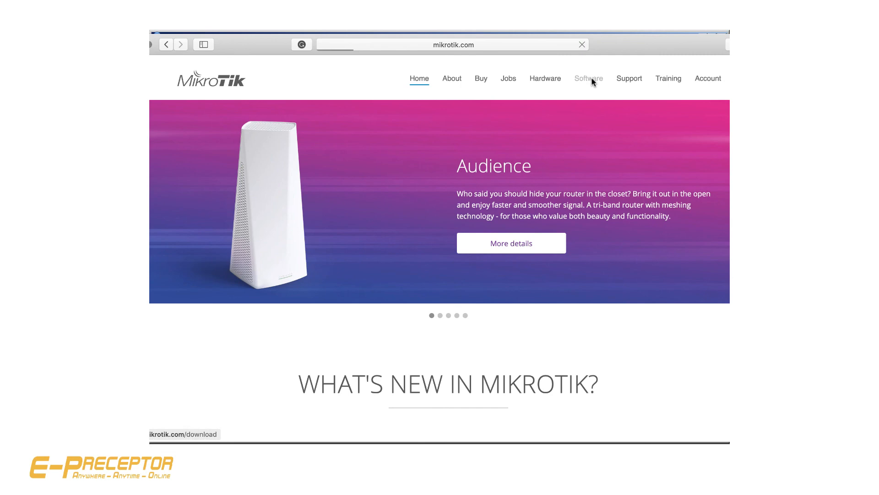